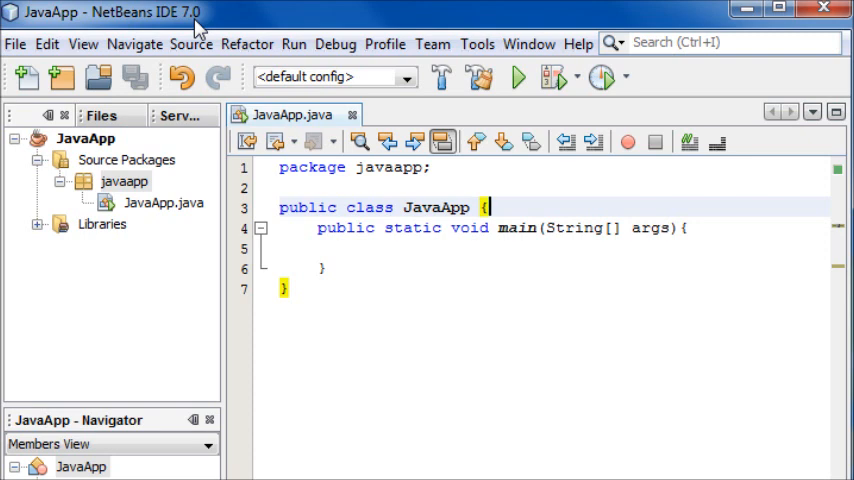
Step: Insert a //Global comment line below the JavaApp class brace, correcting its typo
{"action": "key", "text": "Return"}
{"action": "key", "text": "Return"}
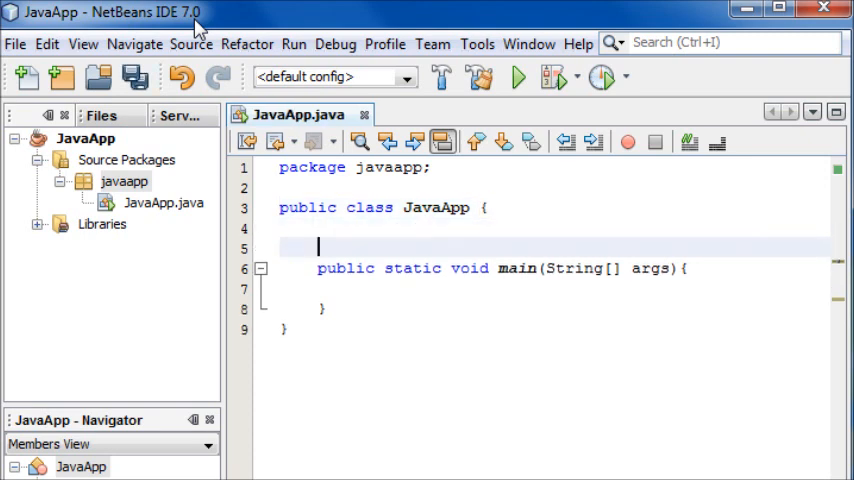
{"action": "key", "text": "Return"}
{"action": "type", "text": "//"}
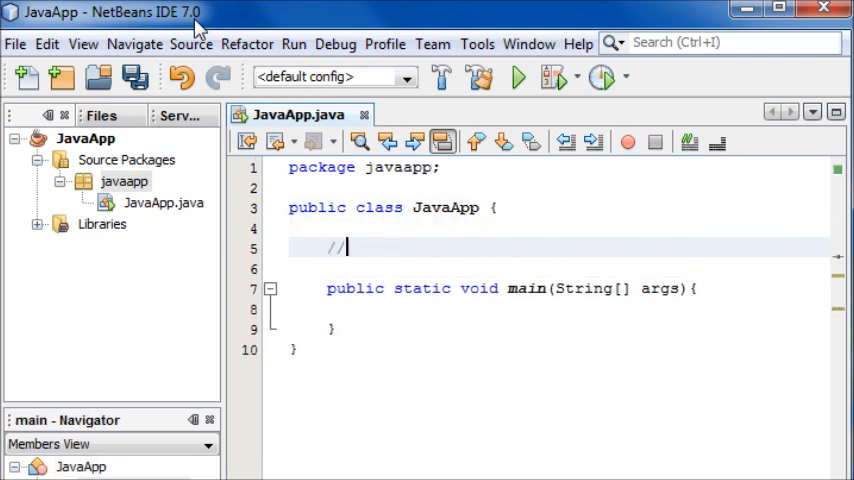
{"action": "type", "text": "Globla"}
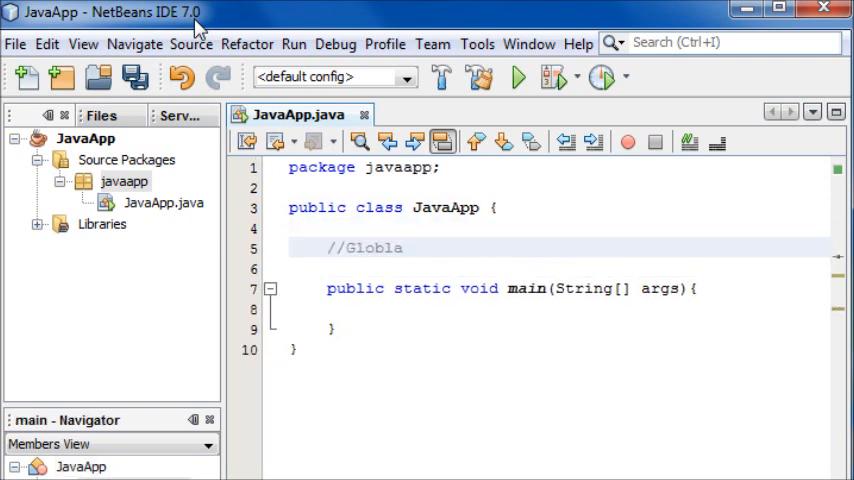
{"action": "key", "text": "BackSpace"}
{"action": "key", "text": "BackSpace"}
{"action": "type", "text": "al"}
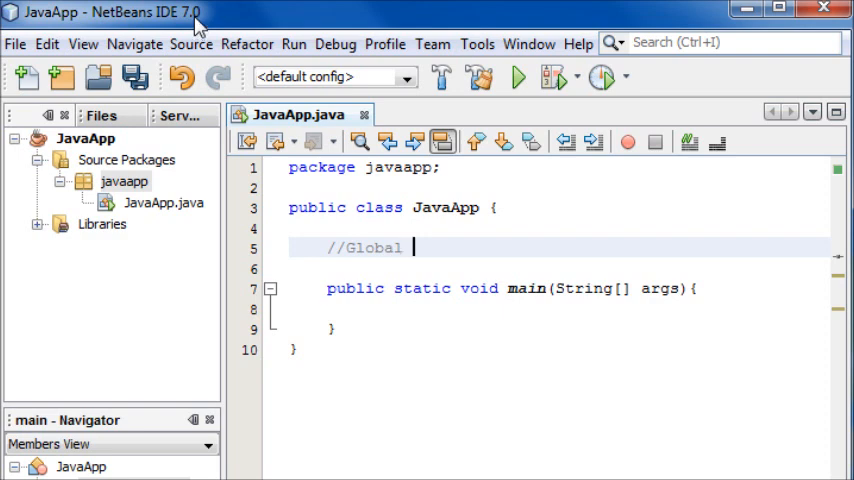
{"action": "left_click", "coordinate": [503, 310]}
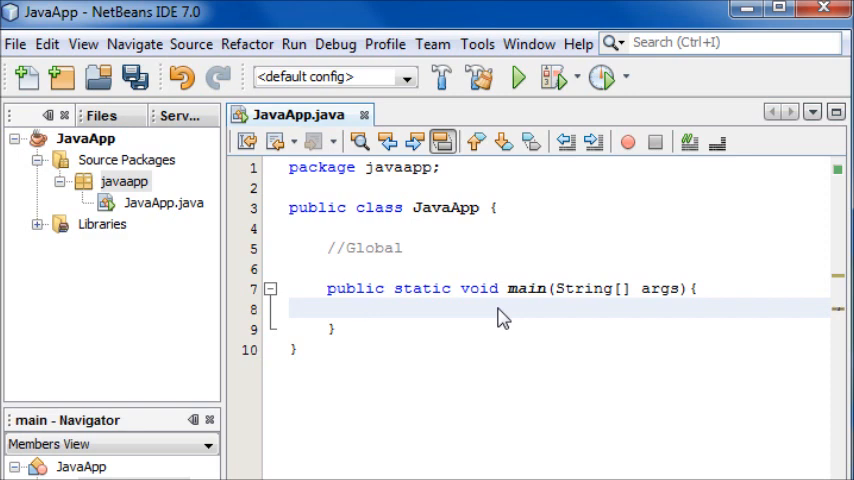
{"action": "type", "text": "Stir"}
{"action": "key", "text": "BackSpace"}
{"action": "key", "text": "BackSpace"}
{"action": "key", "text": "BackSpace"}
{"action": "type", "text": "tring s;"}
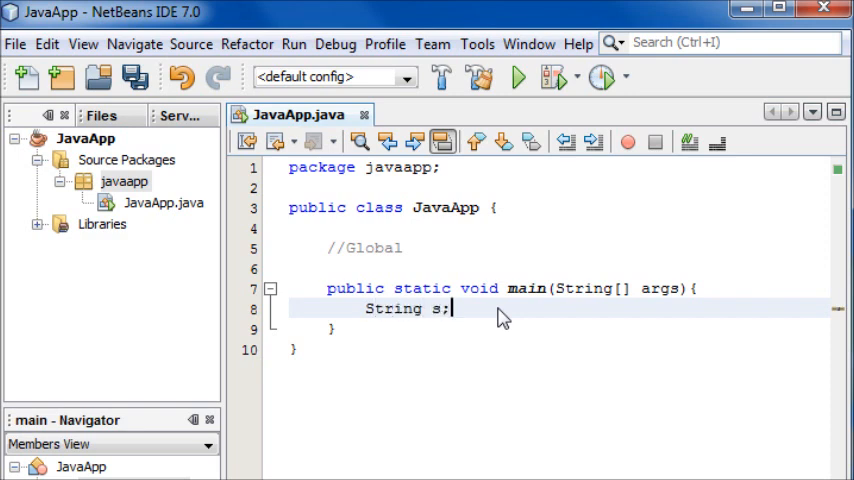
{"action": "left_click_drag", "start_coordinate": [452, 309], "coordinate": [367, 310]}
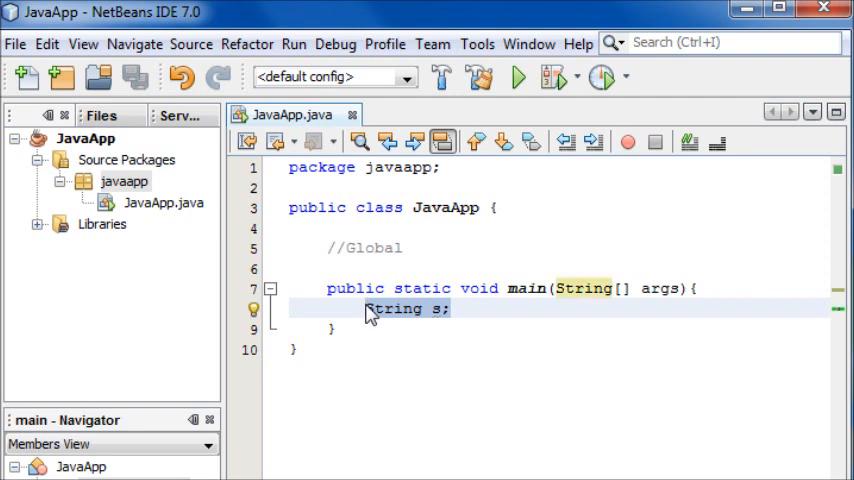
{"action": "left_click", "coordinate": [455, 309]}
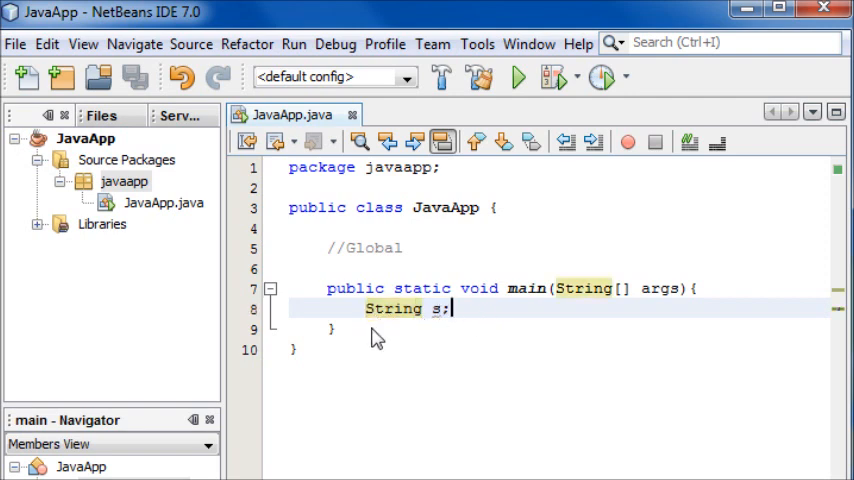
{"action": "left_click_drag", "start_coordinate": [340, 330], "coordinate": [327, 288]}
{"action": "left_click", "coordinate": [457, 310]}
{"action": "left_click", "coordinate": [395, 270]}
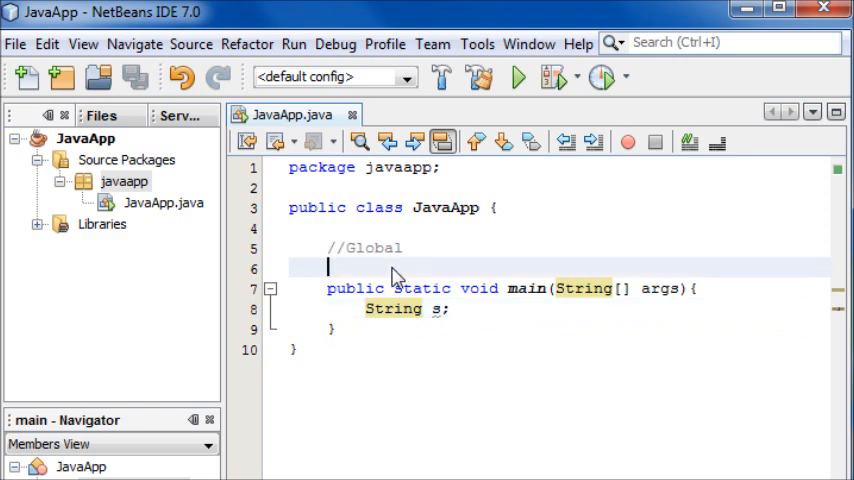
{"action": "type", "text": "s"}
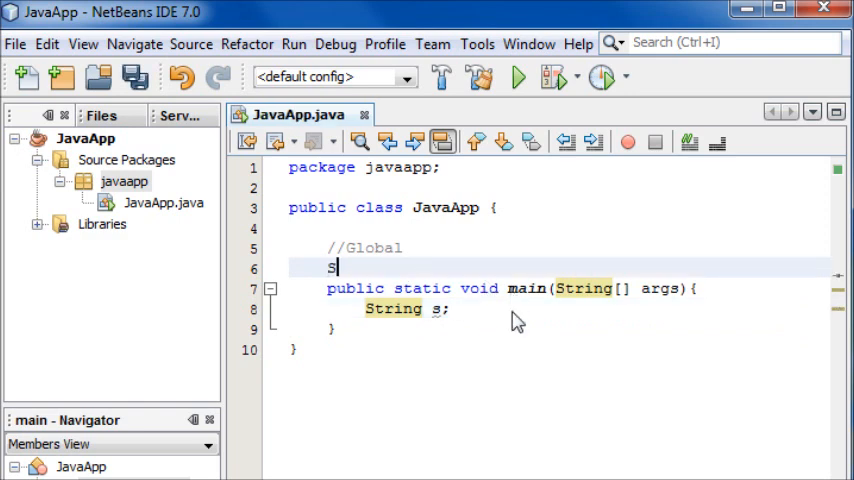
{"action": "type", "text": ";"}
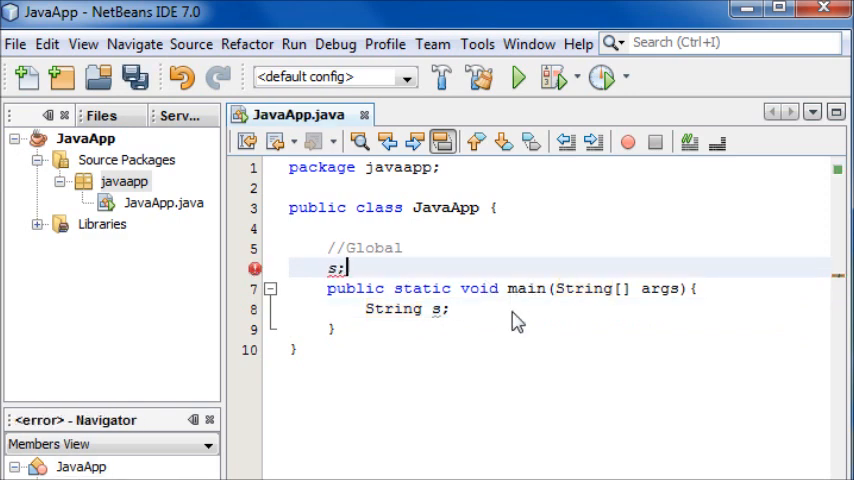
{"action": "key", "text": "BackSpace"}
{"action": "key", "text": "BackSpace"}
{"action": "key", "text": "ctrl+s"}
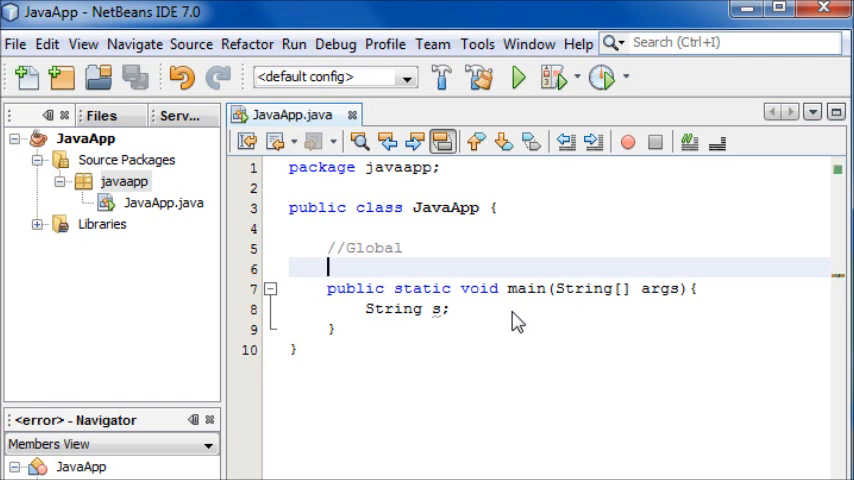
{"action": "left_click", "coordinate": [517, 322]}
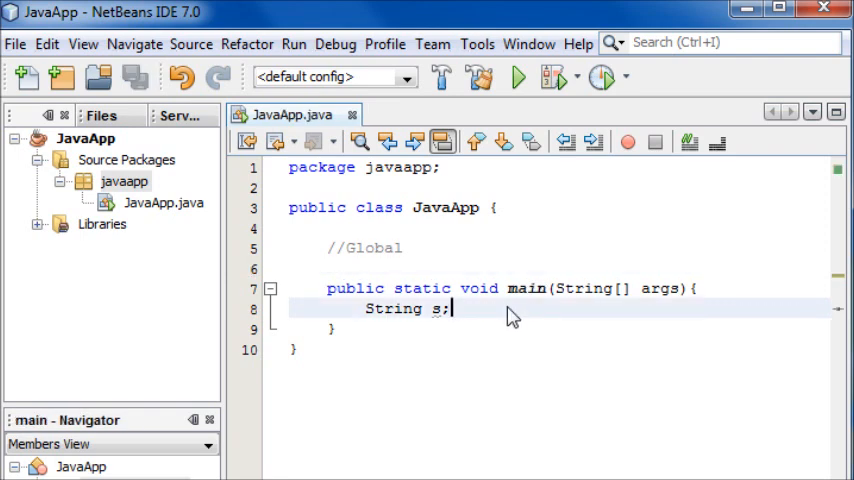
{"action": "left_click_drag", "start_coordinate": [452, 309], "coordinate": [367, 318]}
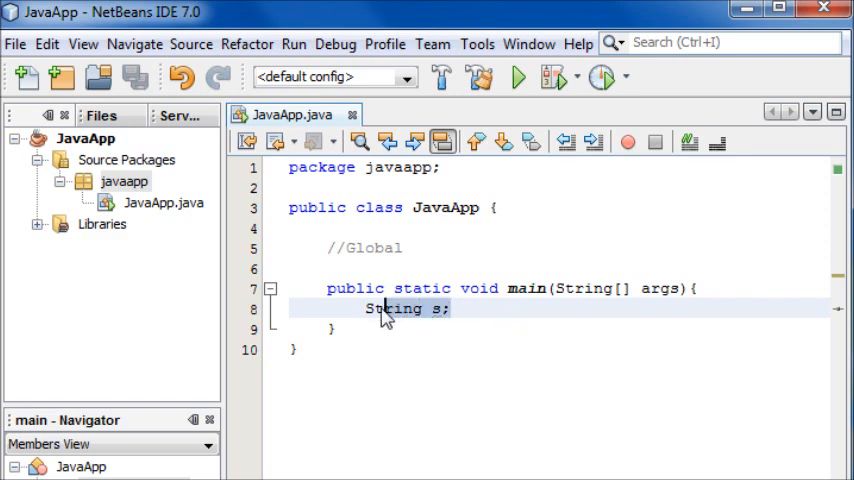
{"action": "left_click", "coordinate": [400, 266]}
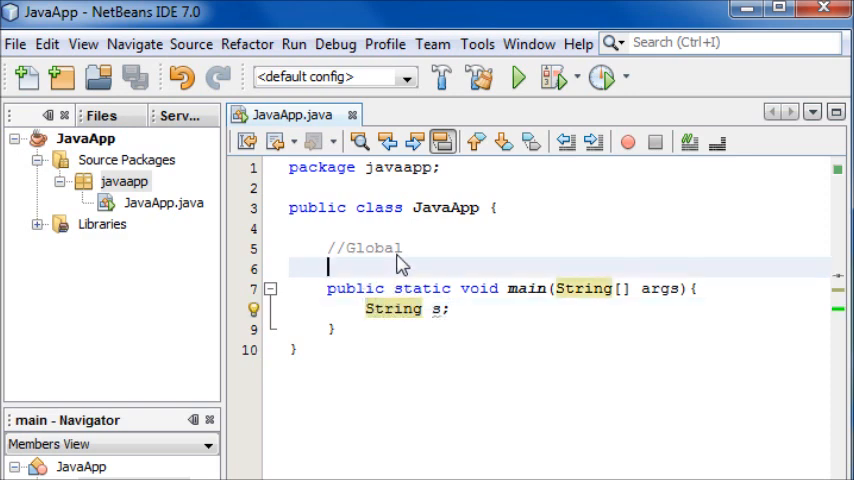
{"action": "key", "text": "Return"}
{"action": "key", "text": "Up"}
{"action": "key", "text": "ctrl+s"}
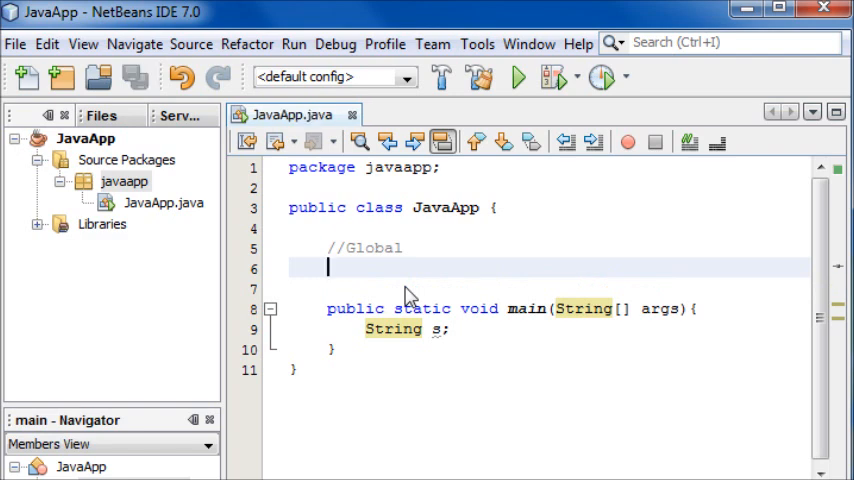
{"action": "type", "text": "String"}
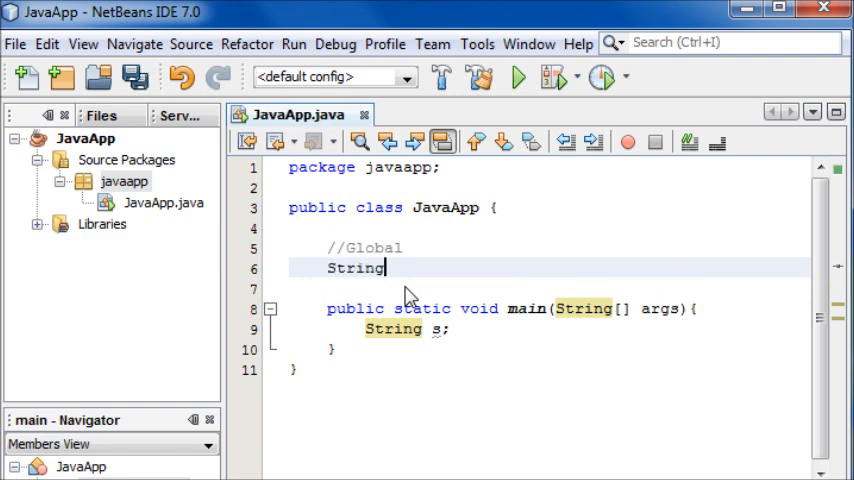
{"action": "type", "text": " s1;"}
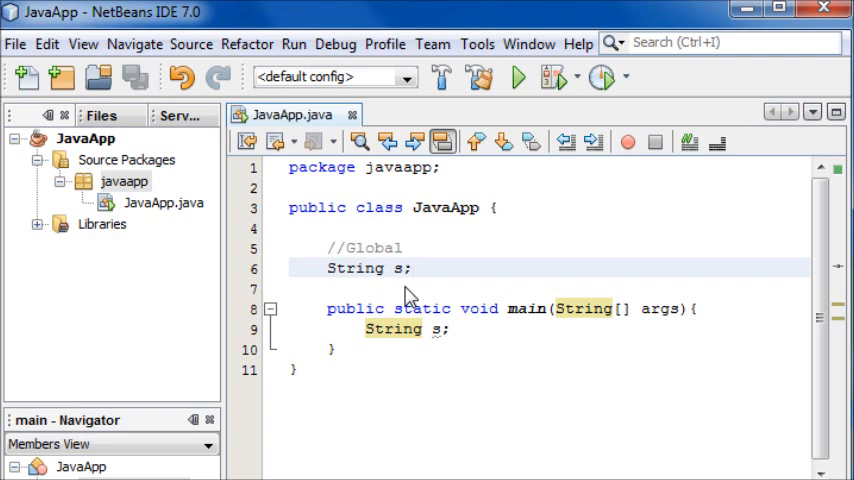
{"action": "left_click", "coordinate": [460, 208]}
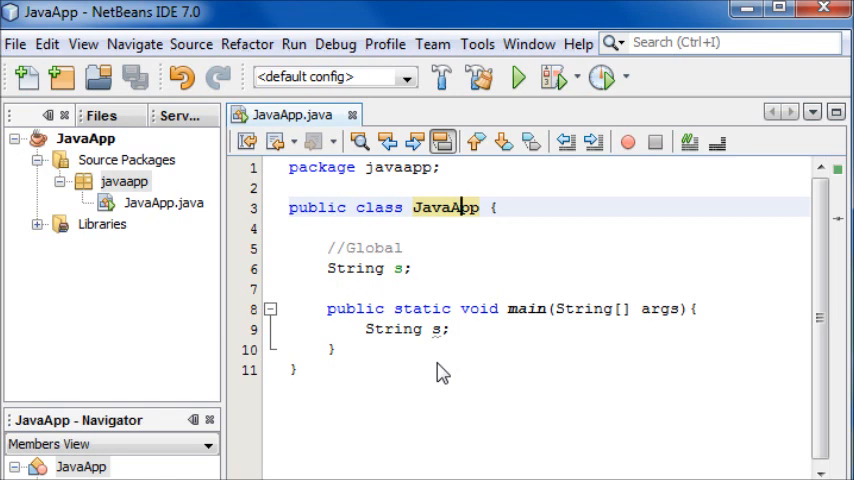
{"action": "left_click_drag", "start_coordinate": [450, 330], "coordinate": [366, 330]}
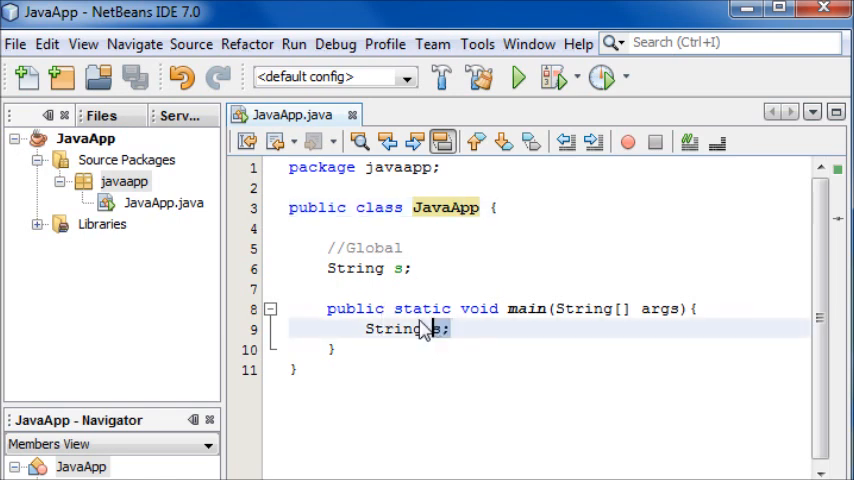
{"action": "key", "text": "Delete"}
{"action": "left_click", "coordinate": [420, 268]}
{"action": "left_click_drag", "start_coordinate": [414, 268], "coordinate": [328, 268]}
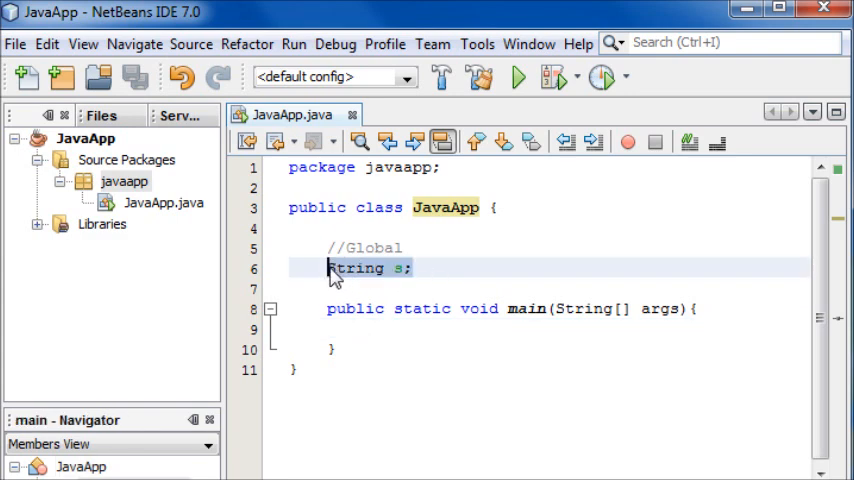
{"action": "key", "text": "Delete"}
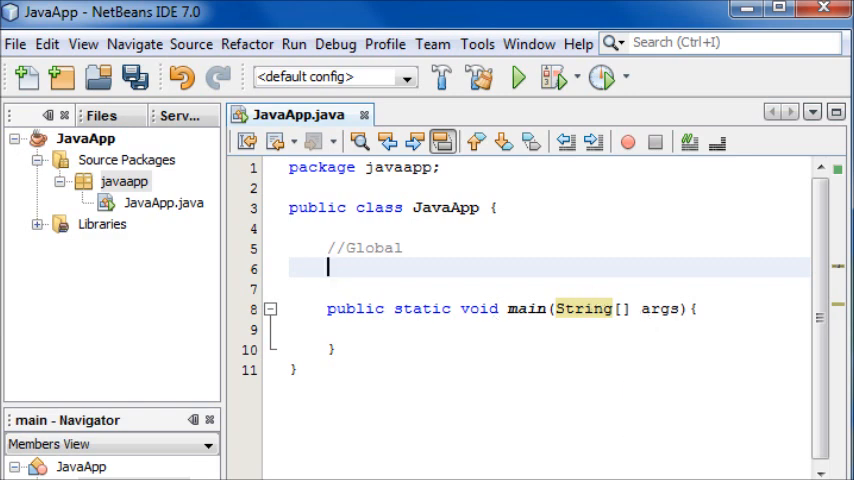
{"action": "type", "text": "int "}
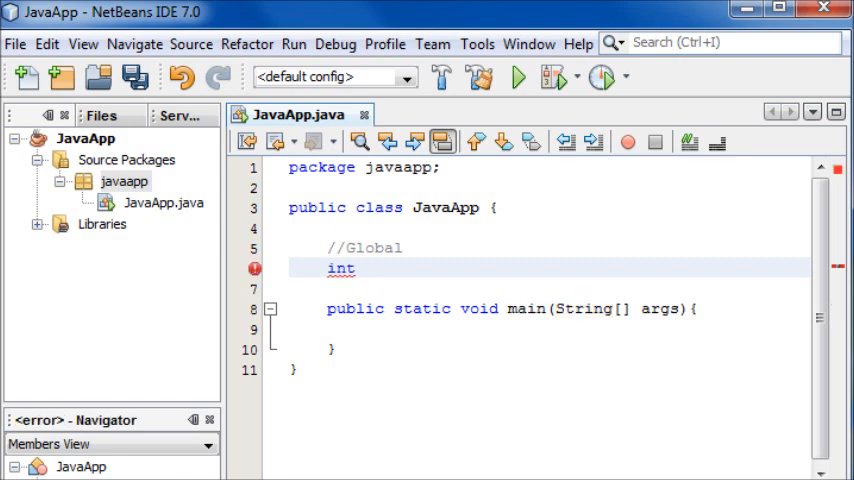
{"action": "type", "text": "integer"}
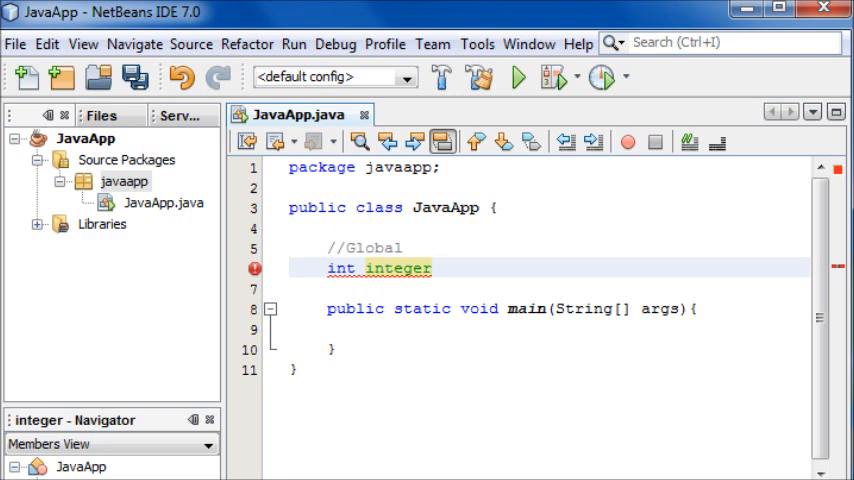
{"action": "type", "text": " = 10;"}
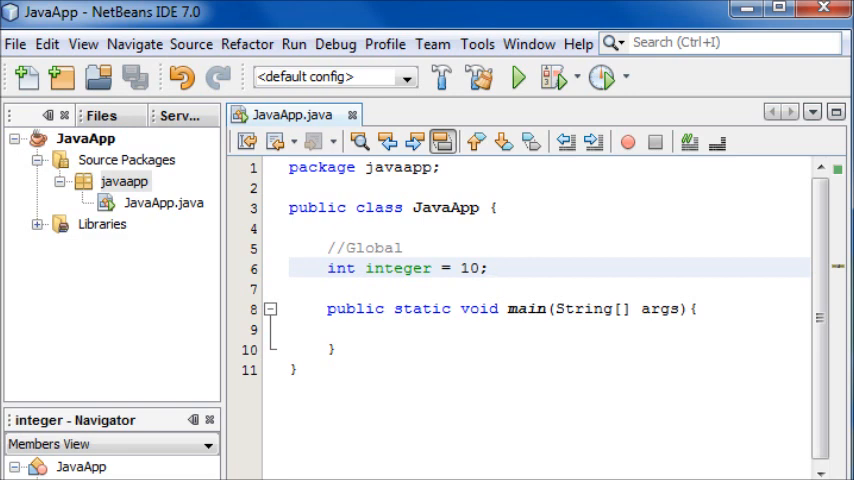
Step: Try 10.5 on the int line to see the type error, then restore int integer = 10;
{"action": "key", "text": "Left"}
{"action": "type", "text": ".5"}
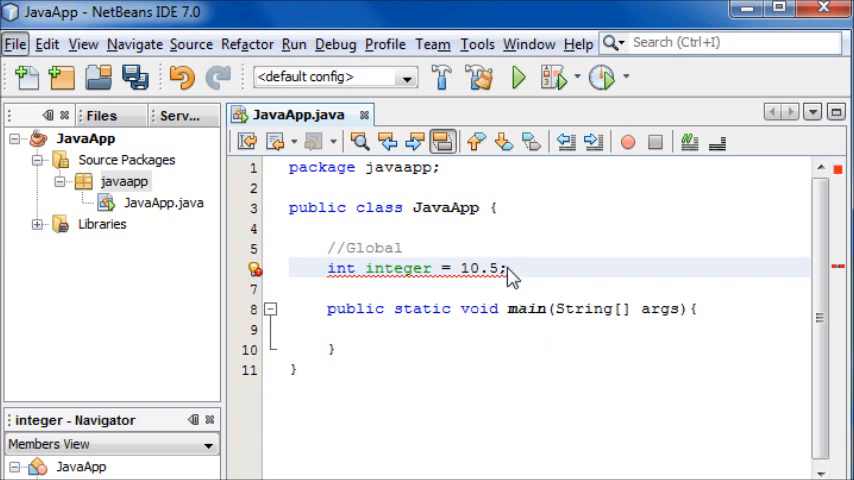
{"action": "left_click", "coordinate": [480, 268]}
{"action": "key", "text": "BackSpace"}
{"action": "key", "text": "BackSpace"}
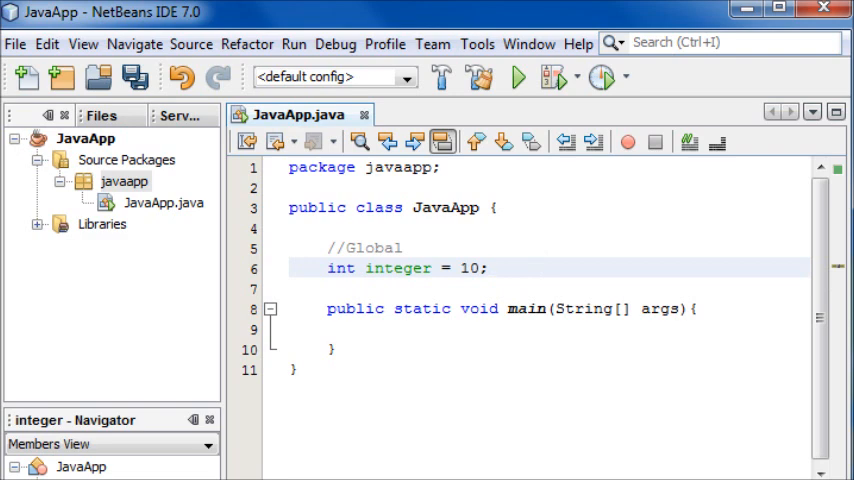
Step: Declare double decimal = 20.56; below integer and save the file
{"action": "key", "text": "Return"}
{"action": "type", "text": "doub"}
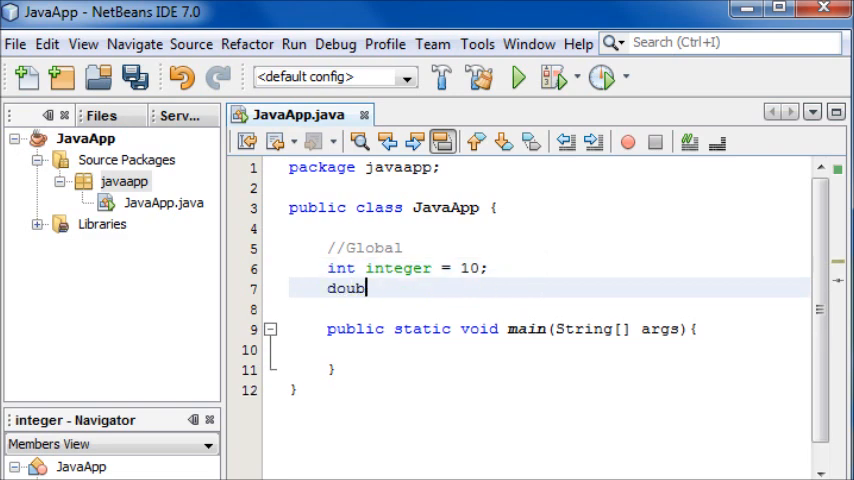
{"action": "type", "text": "le"}
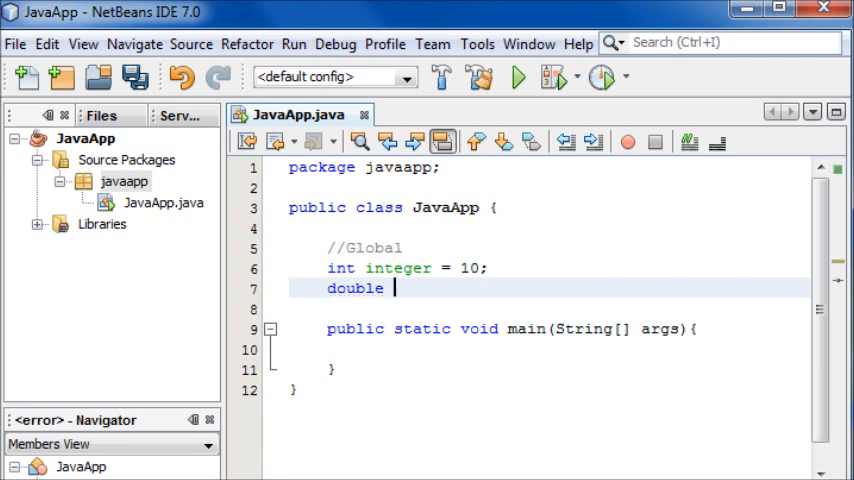
{"action": "type", "text": " decimal "}
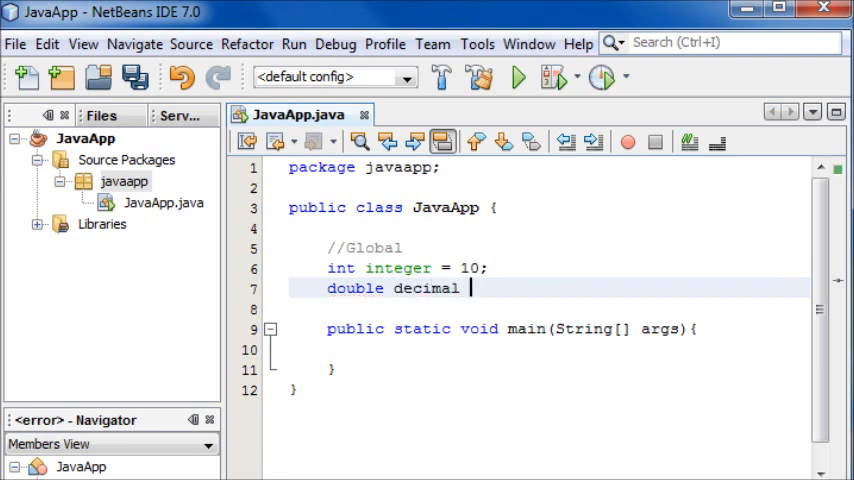
{"action": "type", "text": "= "}
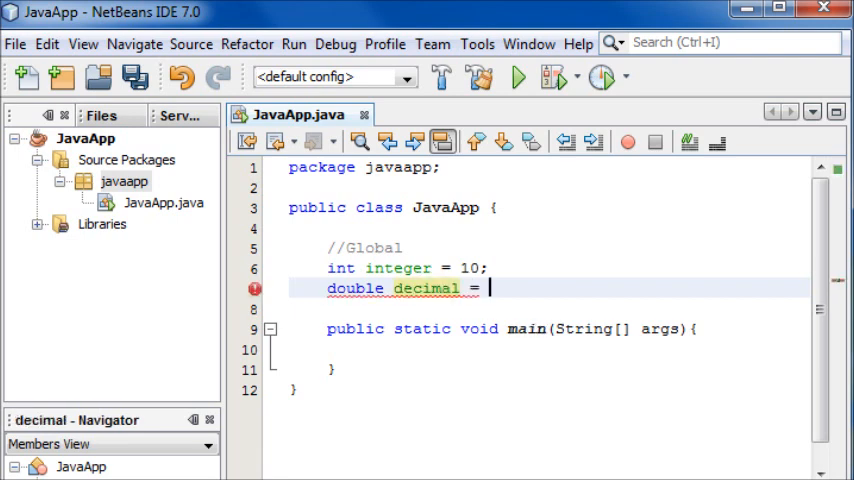
{"action": "type", "text": "10"}
{"action": "key", "text": "BackSpace"}
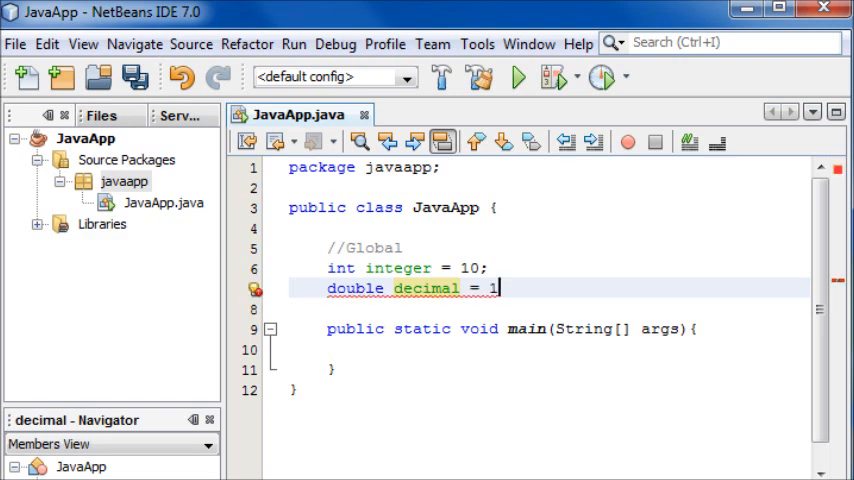
{"action": "type", "text": "2"}
{"action": "key", "text": "BackSpace"}
{"action": "key", "text": "BackSpace"}
{"action": "type", "text": "20."}
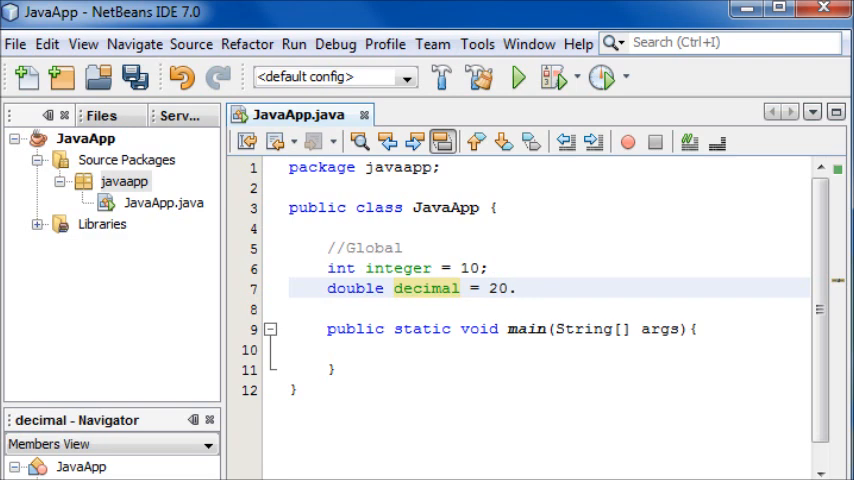
{"action": "type", "text": "56"}
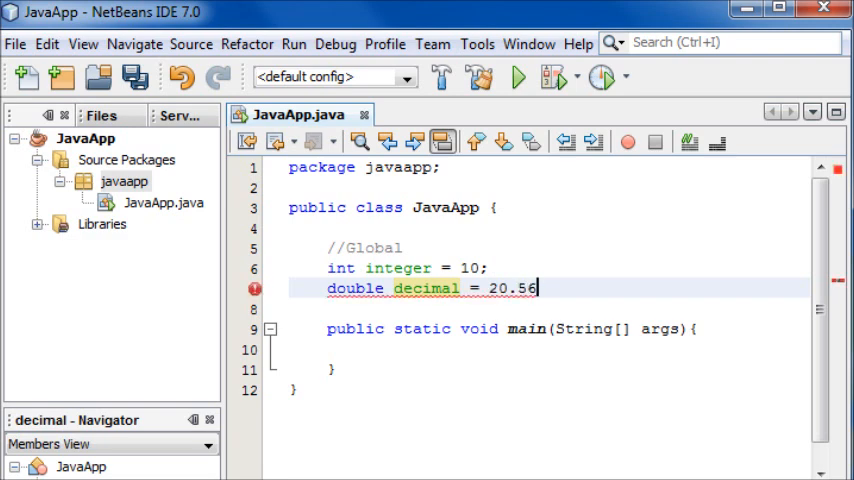
{"action": "type", "text": ";"}
{"action": "key", "text": "ctrl+s"}
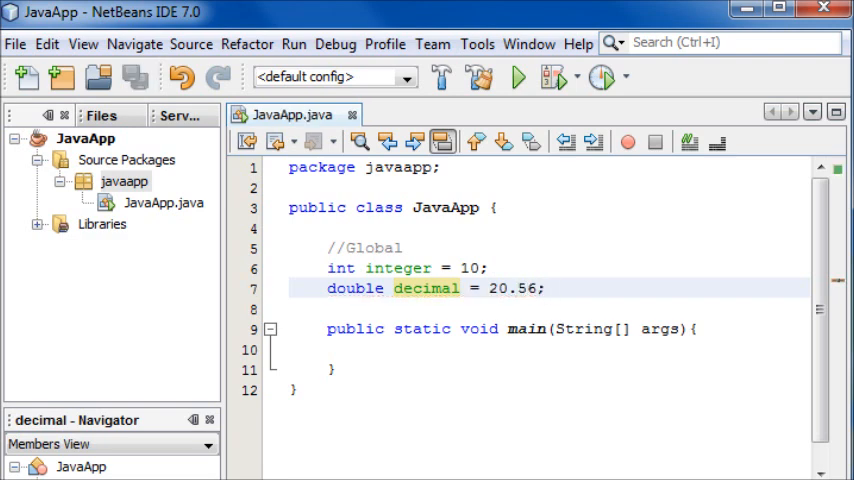
Step: Declare short small; and long large; on the next lines and save
{"action": "key", "text": "Return"}
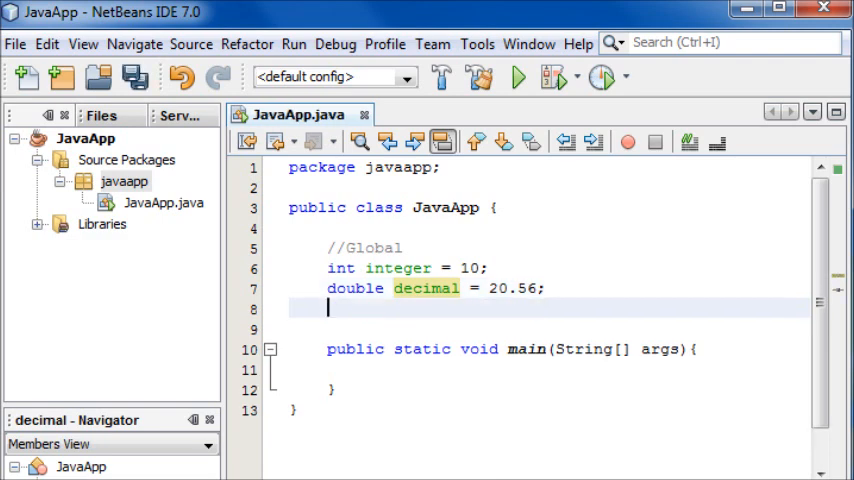
{"action": "type", "text": "shor"}
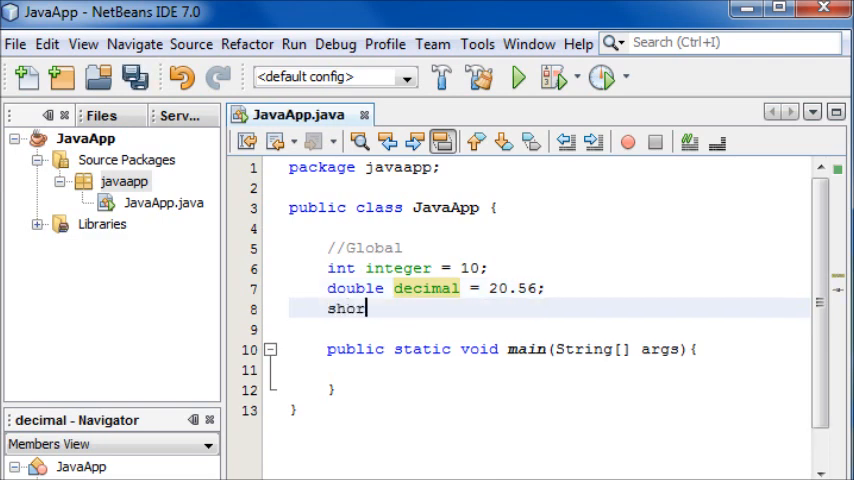
{"action": "type", "text": "t"}
{"action": "key", "text": "Return"}
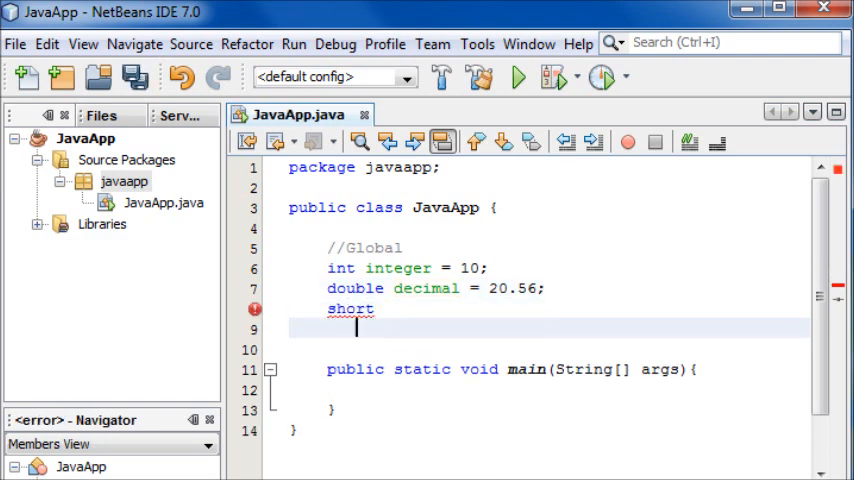
{"action": "type", "text": "long"}
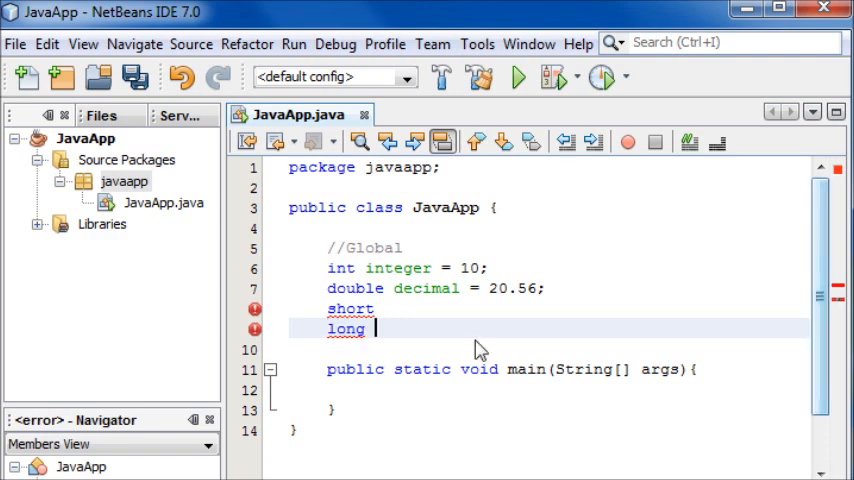
{"action": "left_click", "coordinate": [490, 309]}
{"action": "type", "text": "small;"}
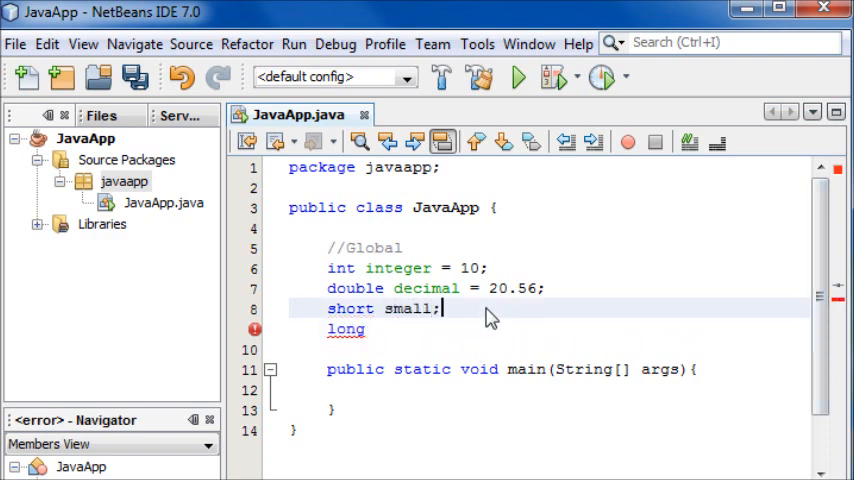
{"action": "left_click", "coordinate": [420, 329]}
{"action": "type", "text": "la"}
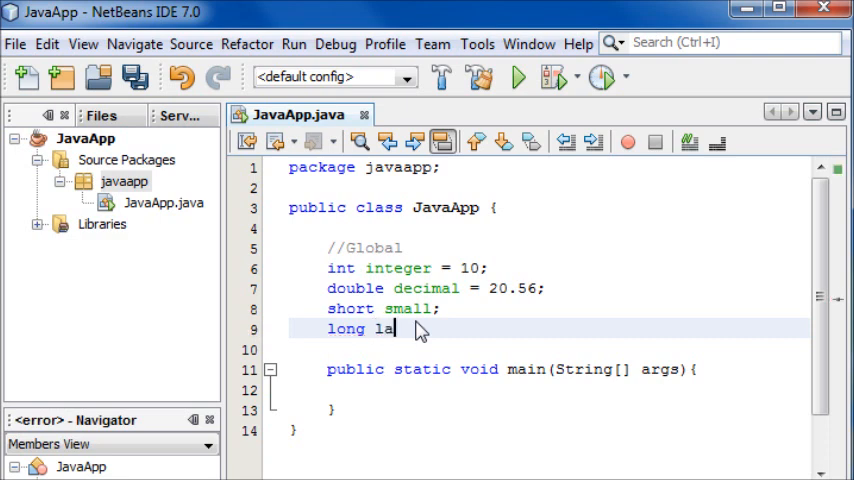
{"action": "type", "text": "rge;"}
{"action": "key", "text": "ctrl+s"}
Step: Review the short and long declarations, ending at the integer line
{"action": "left_click", "coordinate": [431, 309]}
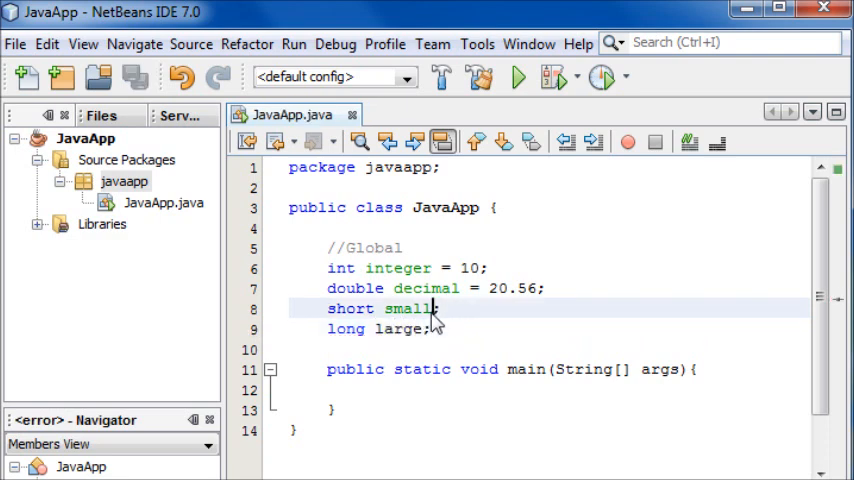
{"action": "left_click_drag", "start_coordinate": [327, 305], "coordinate": [435, 328]}
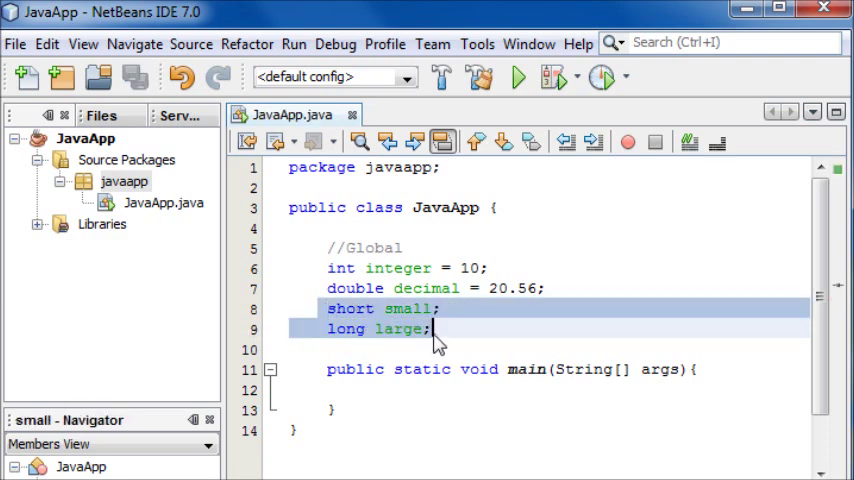
{"action": "left_click", "coordinate": [362, 328]}
{"action": "left_click", "coordinate": [422, 308]}
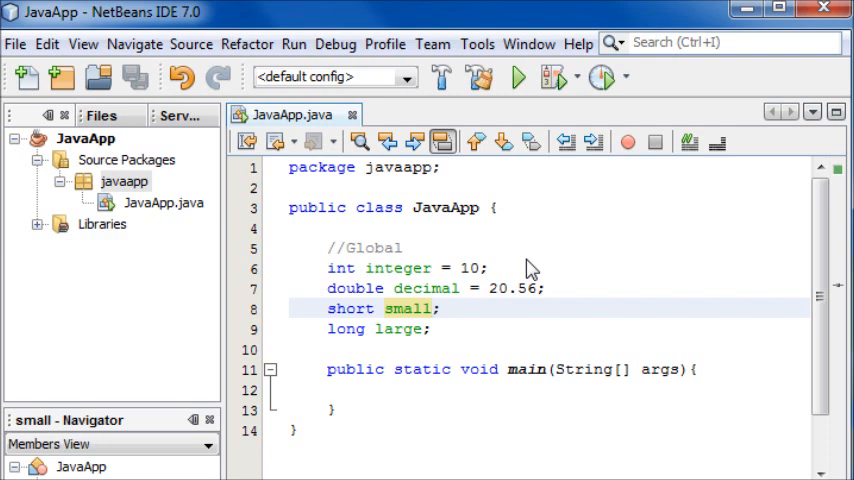
{"action": "left_click", "coordinate": [531, 268]}
{"action": "type", "text": "="}
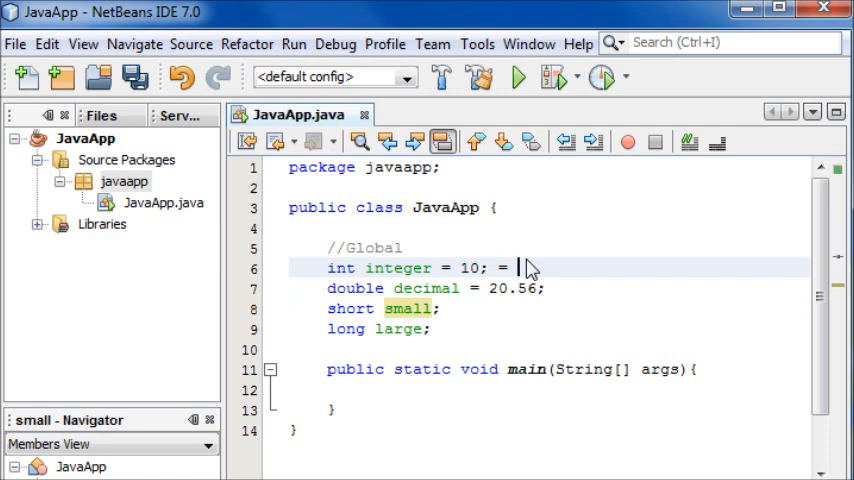
Step: Initialize short small = 1; and long large = 100000; and save the file
{"action": "key", "text": "BackSpace"}
{"action": "key", "text": "BackSpace"}
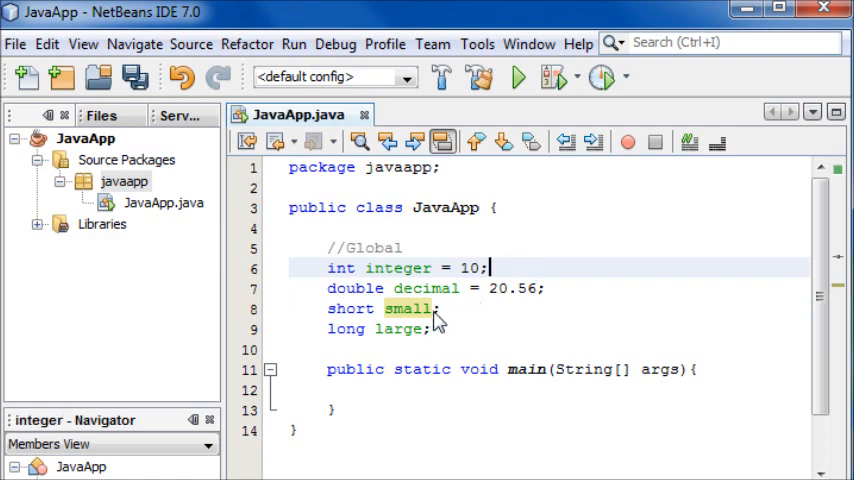
{"action": "left_click", "coordinate": [432, 309]}
{"action": "type", "text": "= 1"}
{"action": "left_click", "coordinate": [427, 329]}
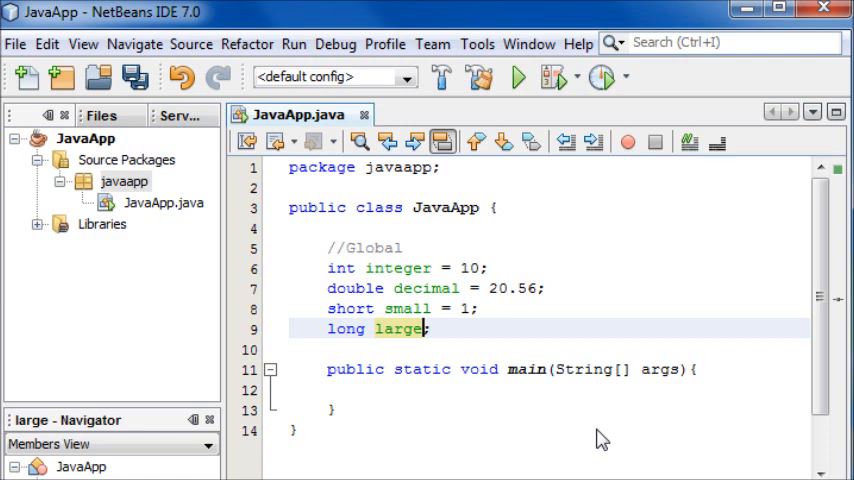
{"action": "type", "text": "="}
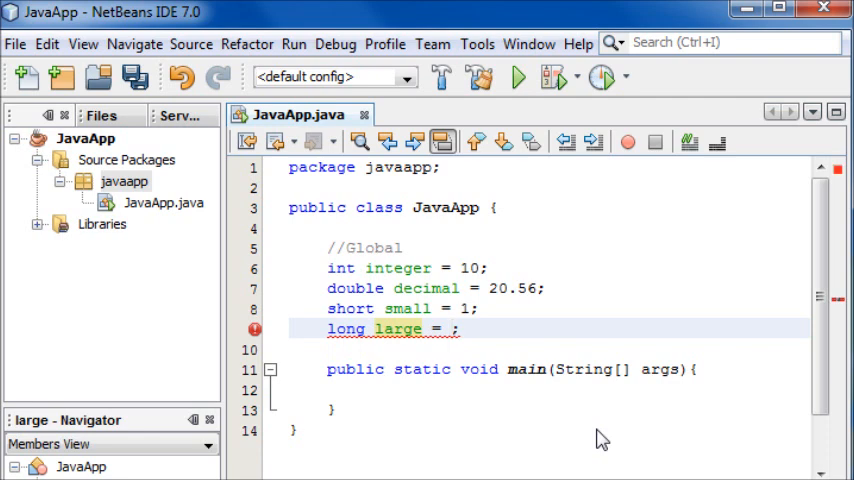
{"action": "type", "text": " 10000"}
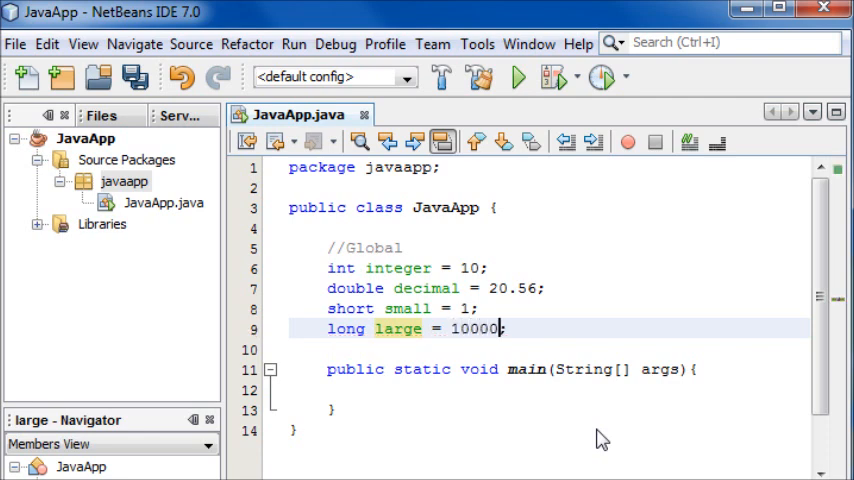
{"action": "type", "text": "0"}
{"action": "key", "text": "ctrl+s"}
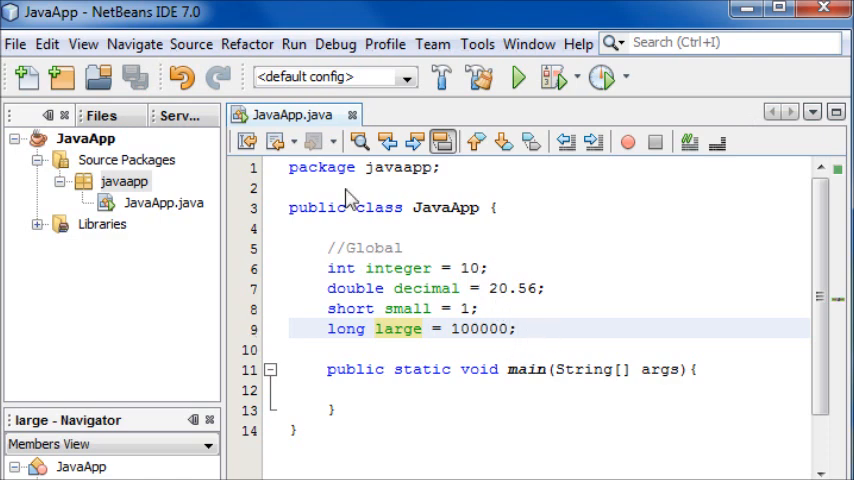
{"action": "double_click", "coordinate": [340, 268]}
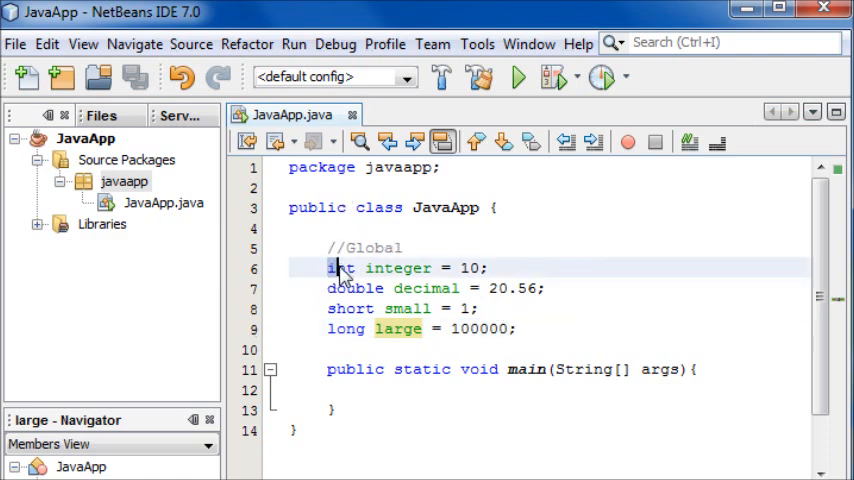
{"action": "left_click", "coordinate": [405, 308]}
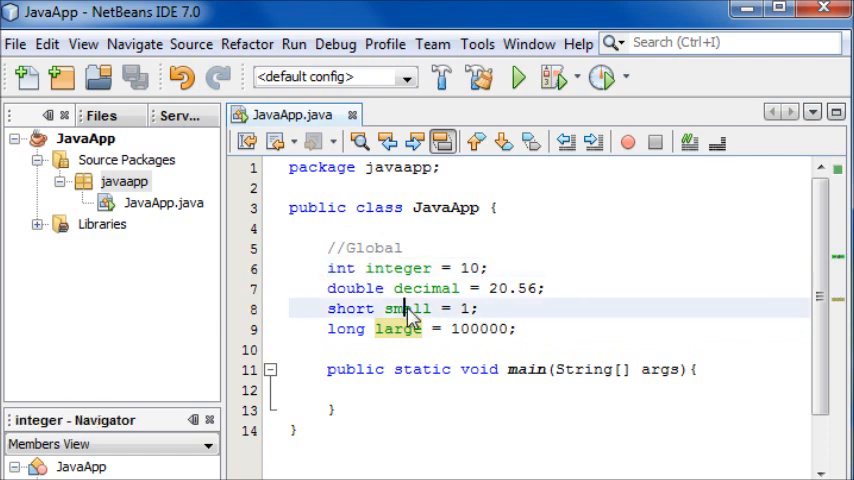
{"action": "left_click", "coordinate": [385, 268]}
{"action": "mouse_move", "coordinate": [367, 268]}
{"action": "left_mouse_down"}
{"action": "mouse_move", "coordinate": [327, 268]}
{"action": "mouse_move", "coordinate": [428, 268]}
{"action": "left_mouse_up"}
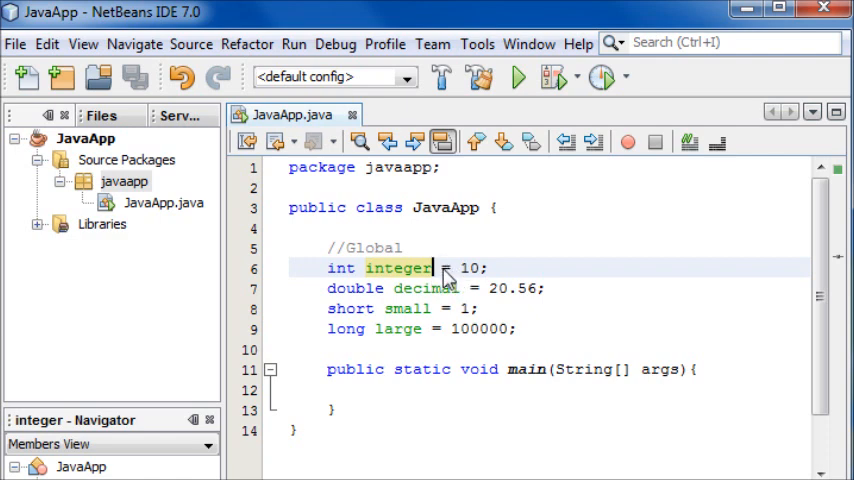
{"action": "left_click_drag", "start_coordinate": [441, 268], "coordinate": [487, 268]}
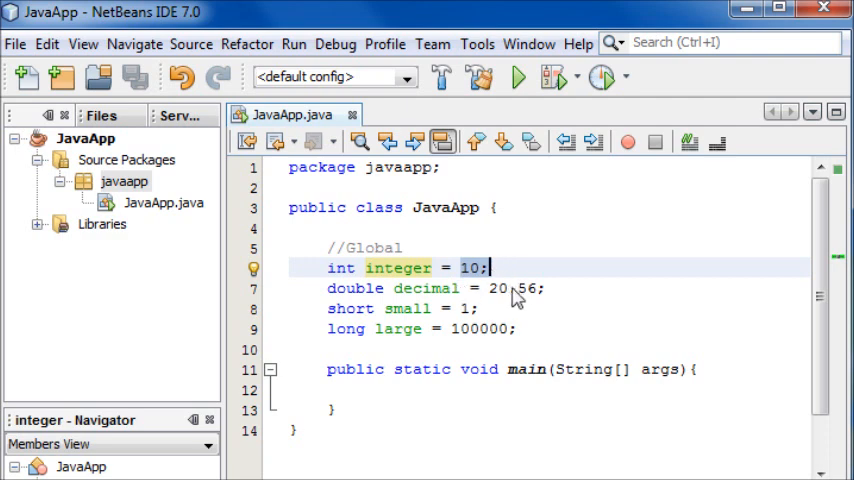
{"action": "left_click", "coordinate": [370, 288]}
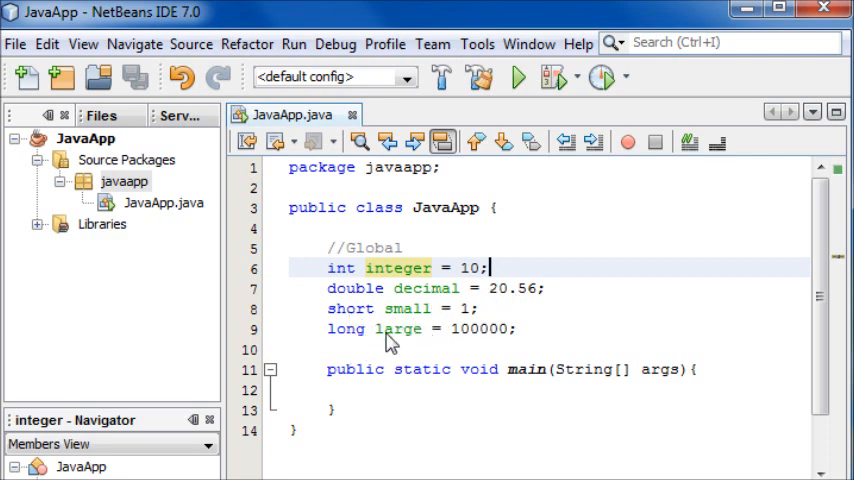
{"action": "left_click", "coordinate": [549, 330]}
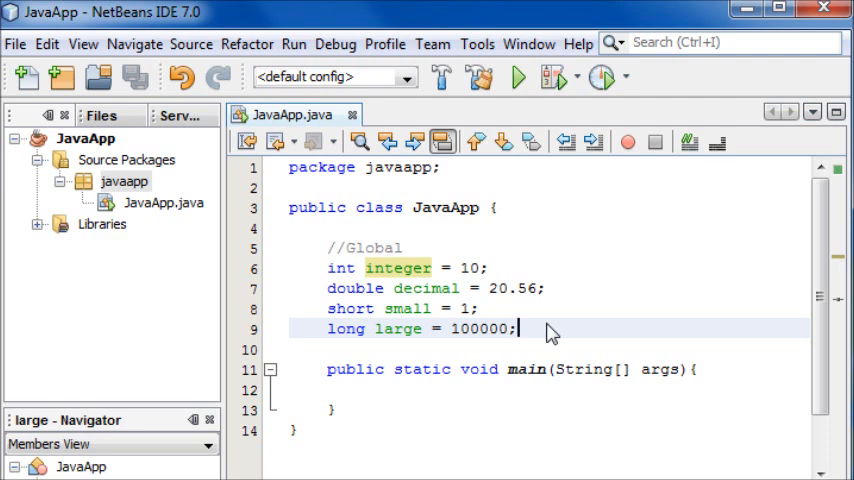
Step: Declare an empty public double add() method between the globals and main
{"action": "key", "text": "Return"}
{"action": "key", "text": "Return"}
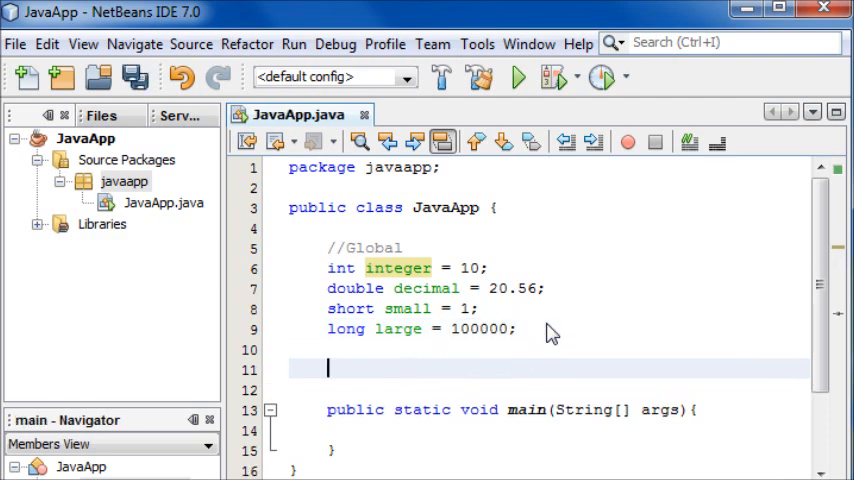
{"action": "type", "text": "public"}
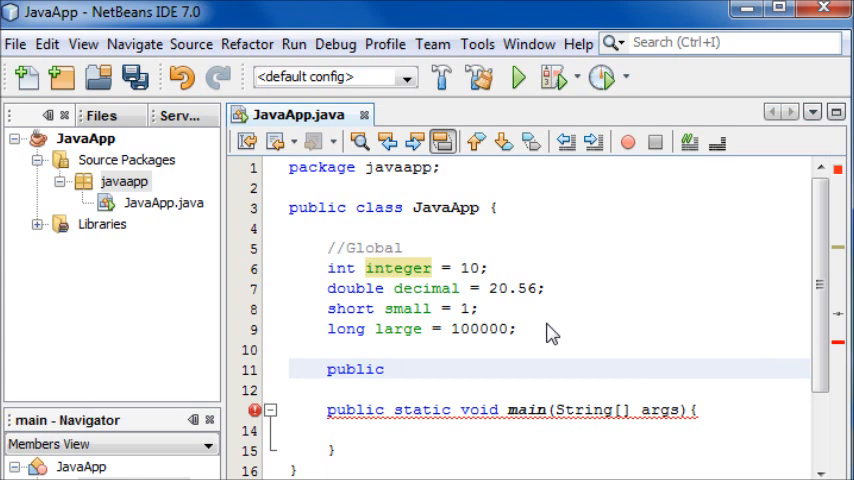
{"action": "type", "text": " do"}
{"action": "type", "text": "uble"}
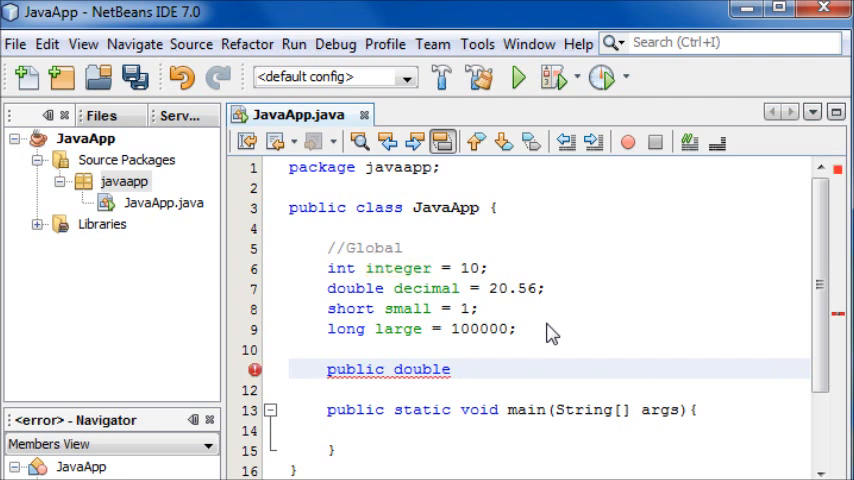
{"action": "type", "text": "add"}
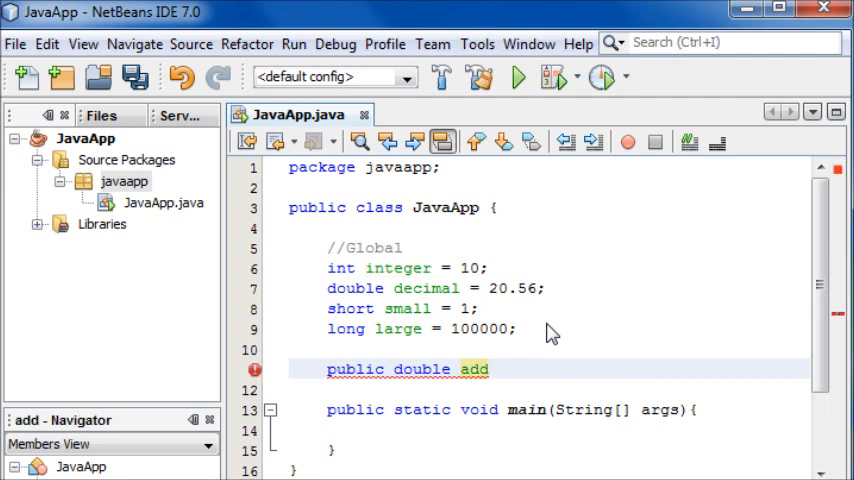
{"action": "type", "text": "()"}
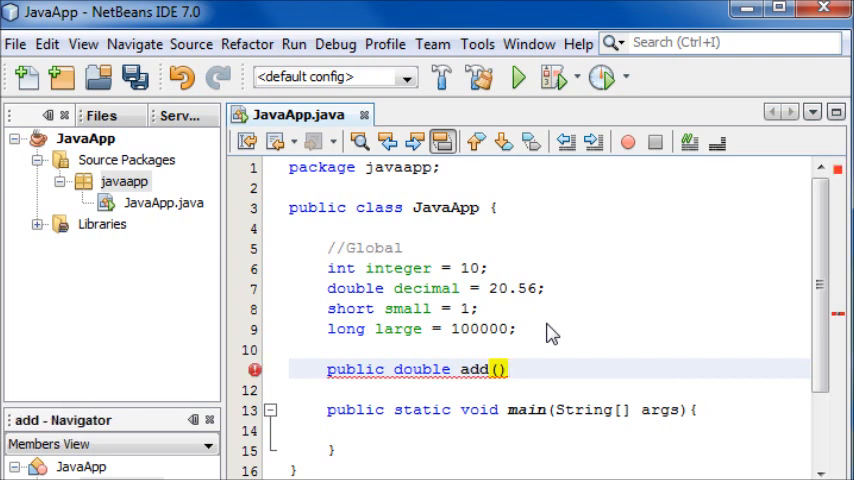
{"action": "type", "text": "{"}
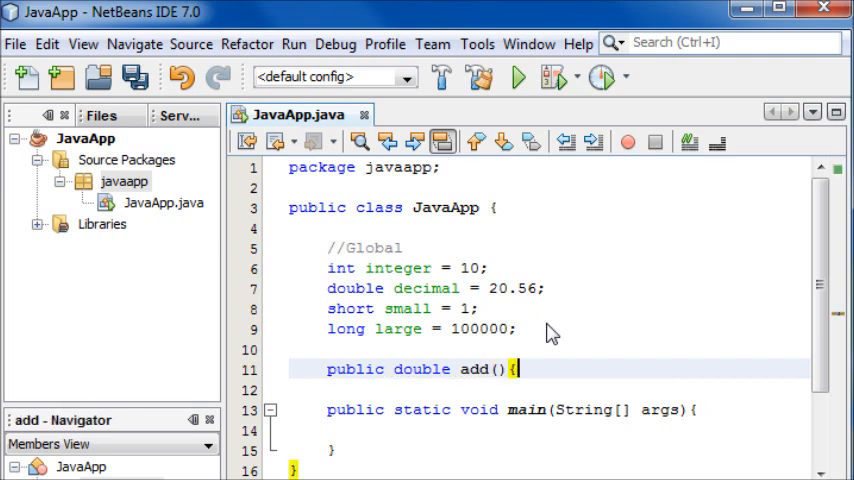
{"action": "key", "text": "Return"}
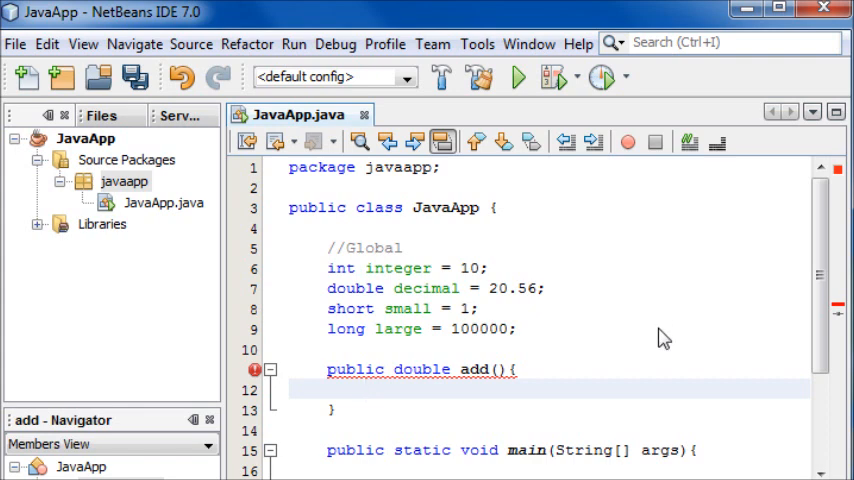
{"action": "type", "text": "i"}
Step: Write integer + decimal + small + large; as the body of add() and save
{"action": "key", "text": "BackSpace"}
{"action": "left_click_drag", "start_coordinate": [516, 328], "coordinate": [327, 268]}
{"action": "left_click", "coordinate": [450, 390]}
{"action": "type", "text": "nteg"}
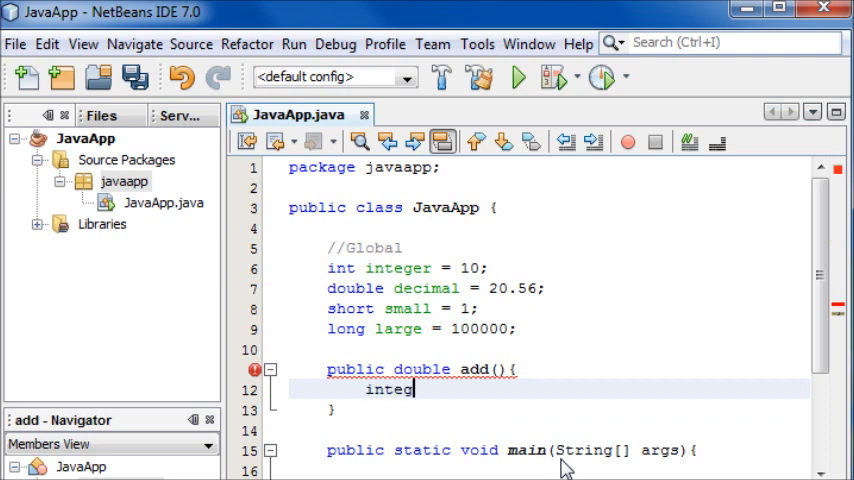
{"action": "type", "text": "er+"}
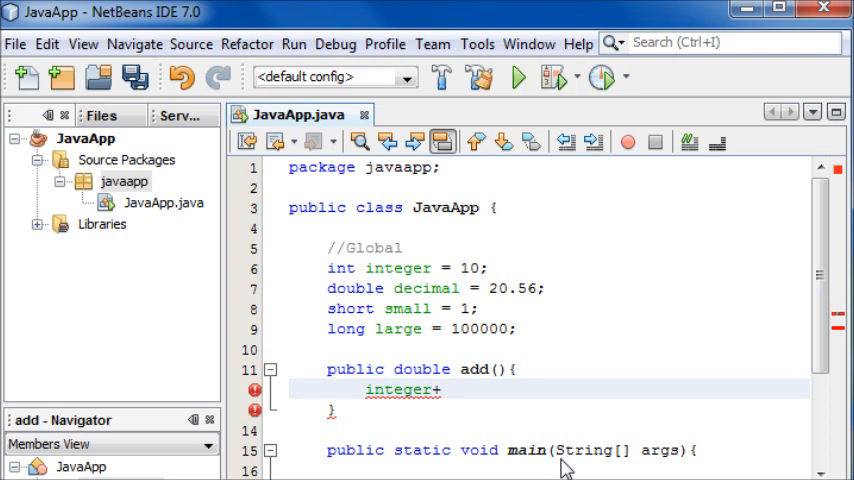
{"action": "key", "text": "BackSpace"}
{"action": "type", "text": "+ decima;"}
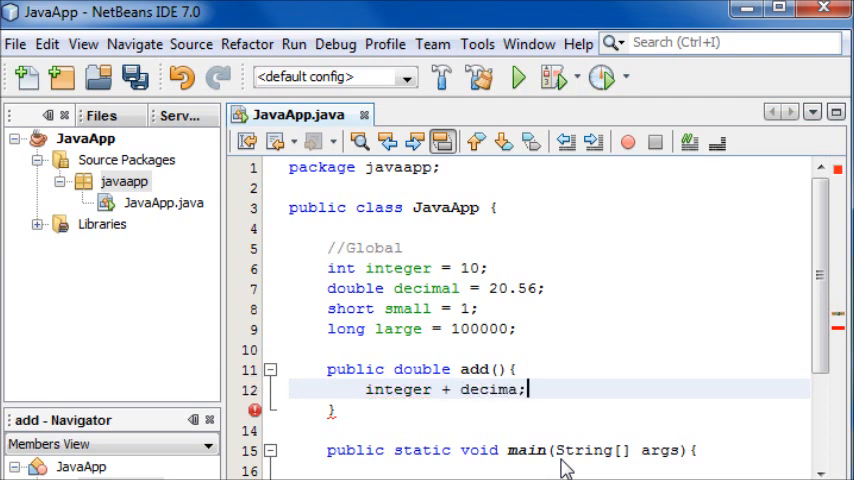
{"action": "key", "text": "BackSpace"}
{"action": "type", "text": "l+"}
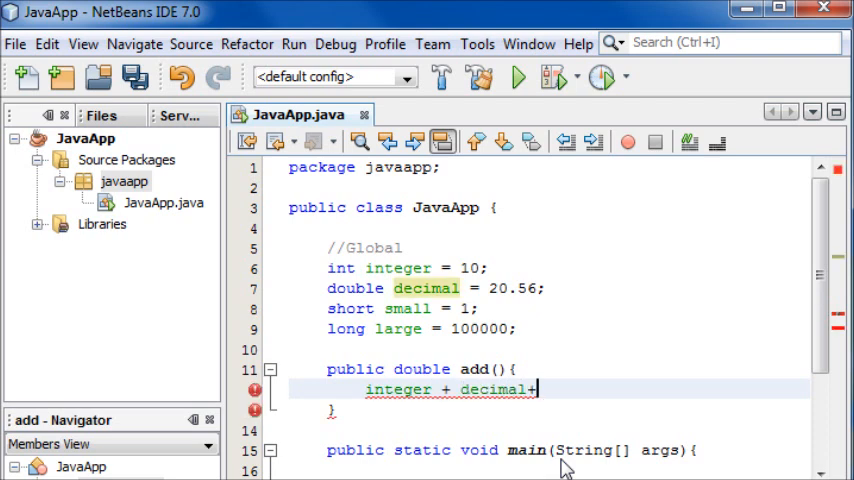
{"action": "type", "text": " s"}
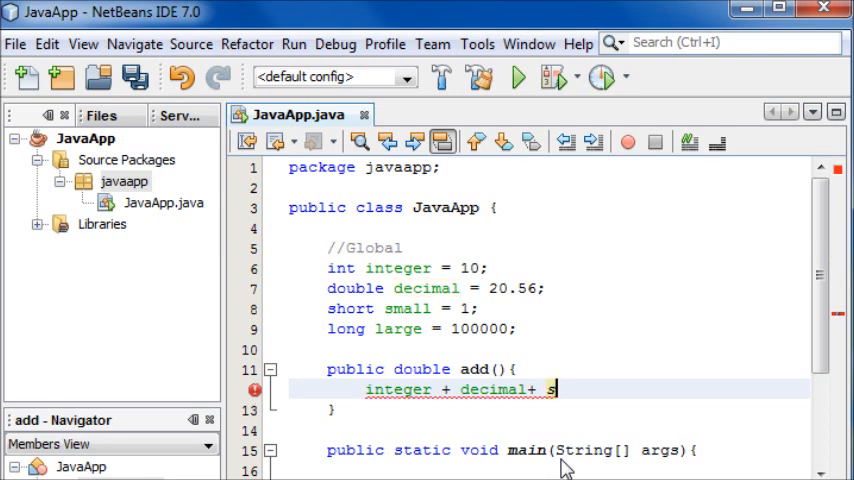
{"action": "type", "text": "mall "}
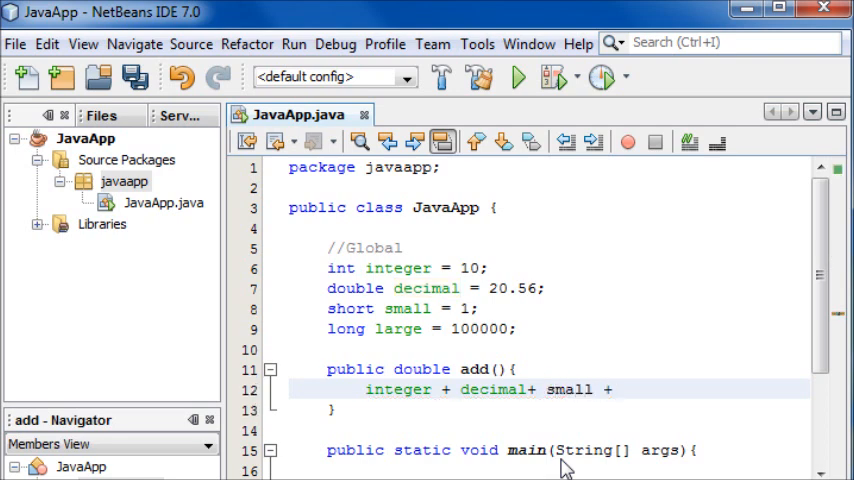
{"action": "type", "text": "+ large"}
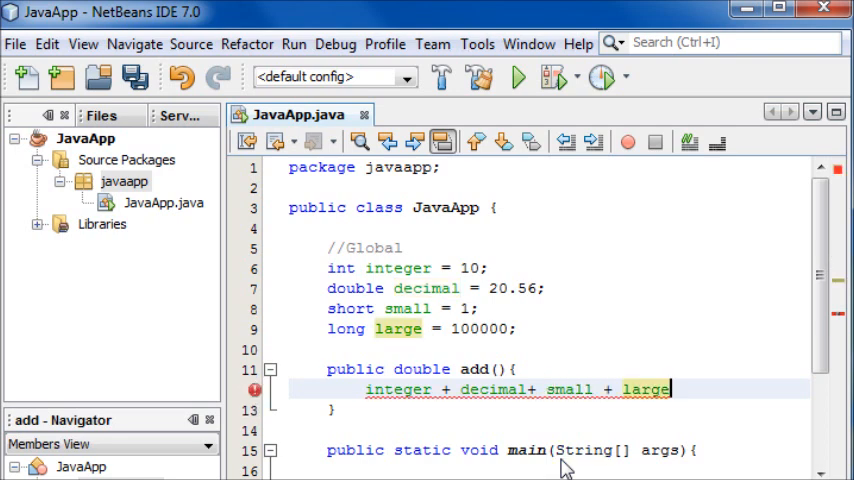
{"action": "type", "text": ";"}
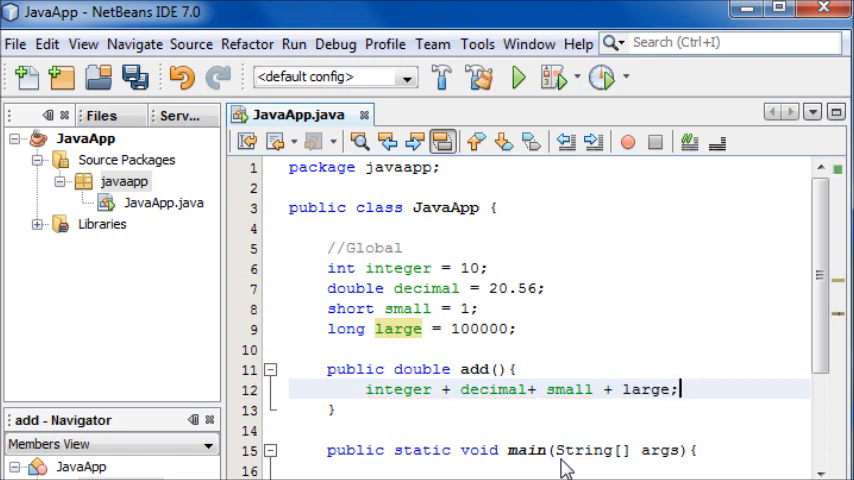
{"action": "key", "text": "ctrl+s"}
{"action": "left_click", "coordinate": [367, 389]}
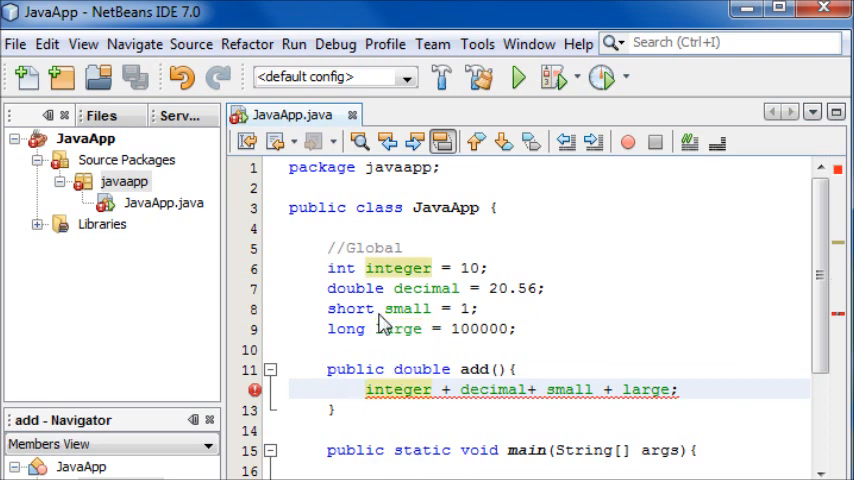
Step: Highlight the double type and uses of decimal to justify add()'s return type
{"action": "left_click", "coordinate": [330, 288]}
{"action": "double_click", "coordinate": [330, 288]}
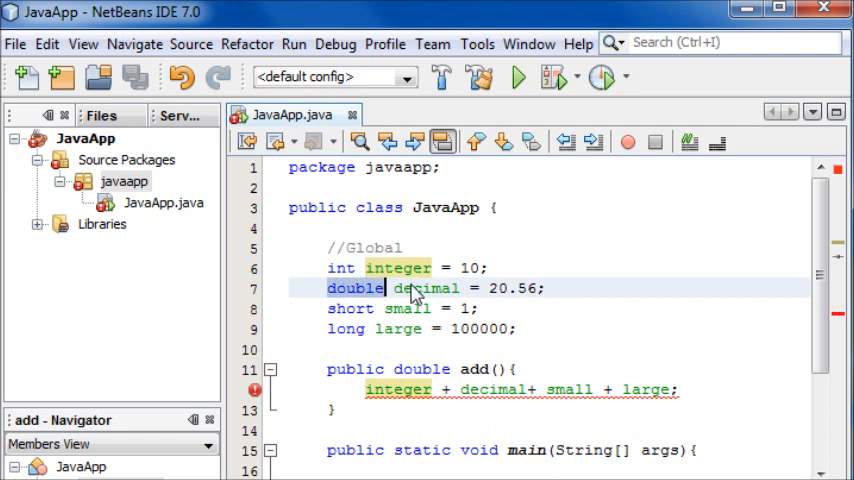
{"action": "left_click", "coordinate": [393, 289]}
{"action": "double_click", "coordinate": [420, 288]}
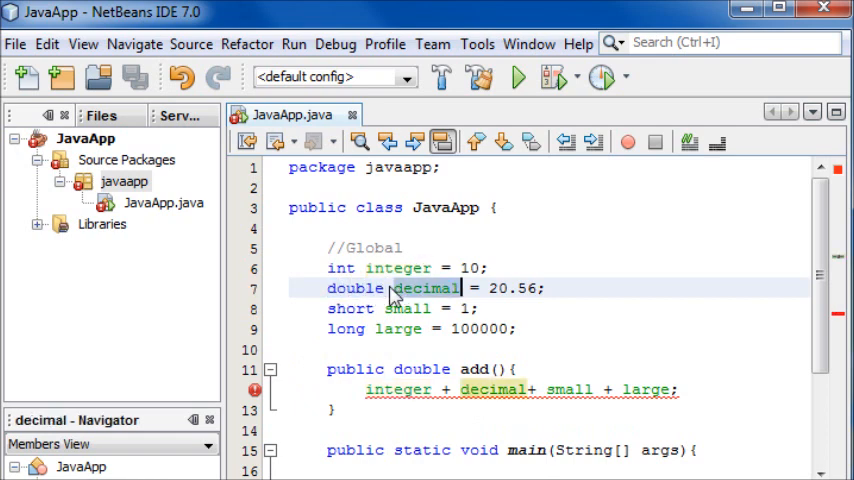
Step: Store the sum in double answer =, wrapping the expression onto its own line
{"action": "left_click", "coordinate": [372, 389]}
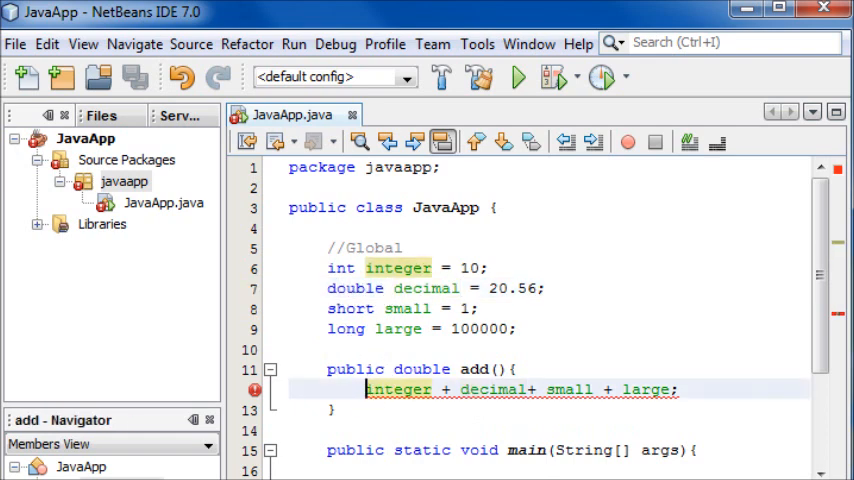
{"action": "type", "text": "dobue"}
{"action": "key", "text": "BackSpace"}
{"action": "key", "text": "BackSpace"}
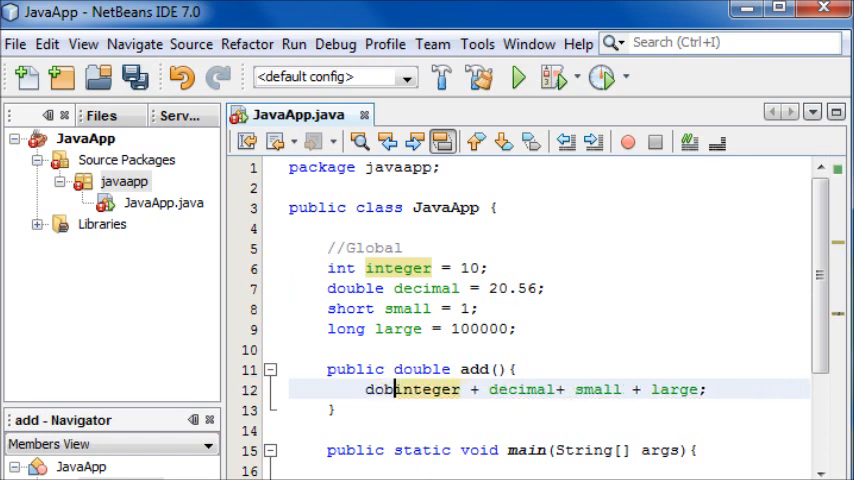
{"action": "key", "text": "BackSpace"}
{"action": "type", "text": "uble "}
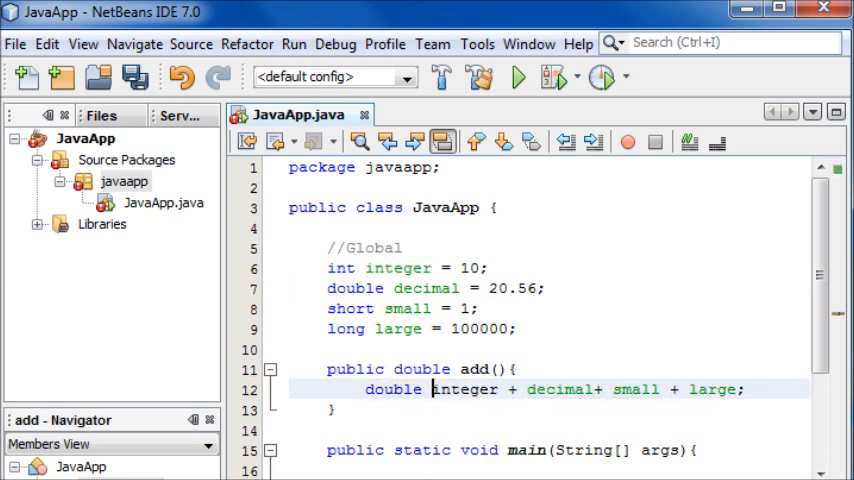
{"action": "type", "text": "answer "}
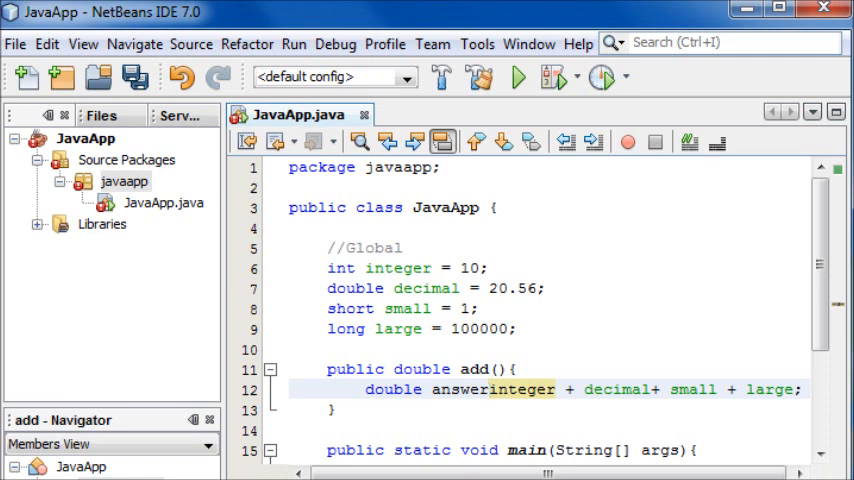
{"action": "type", "text": "="}
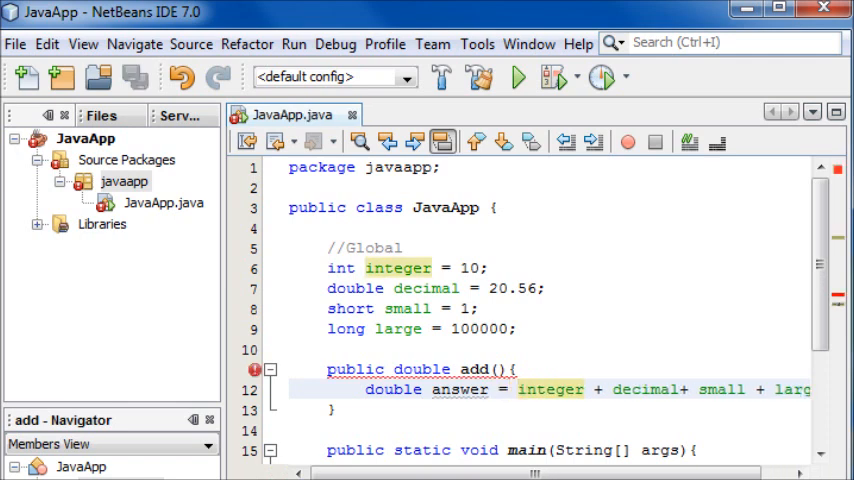
{"action": "key", "text": "Return"}
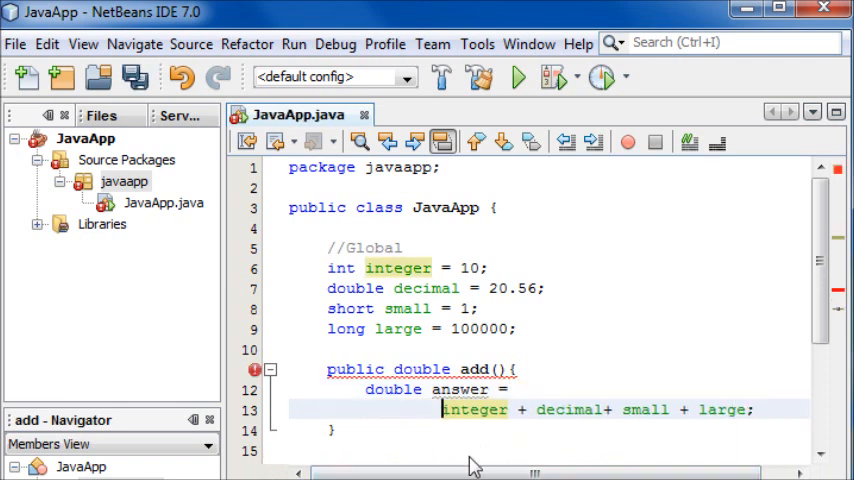
{"action": "scroll", "coordinate": [550, 280], "scroll_direction": "down", "scroll_amount": 3}
{"action": "key", "text": "ctrl+s"}
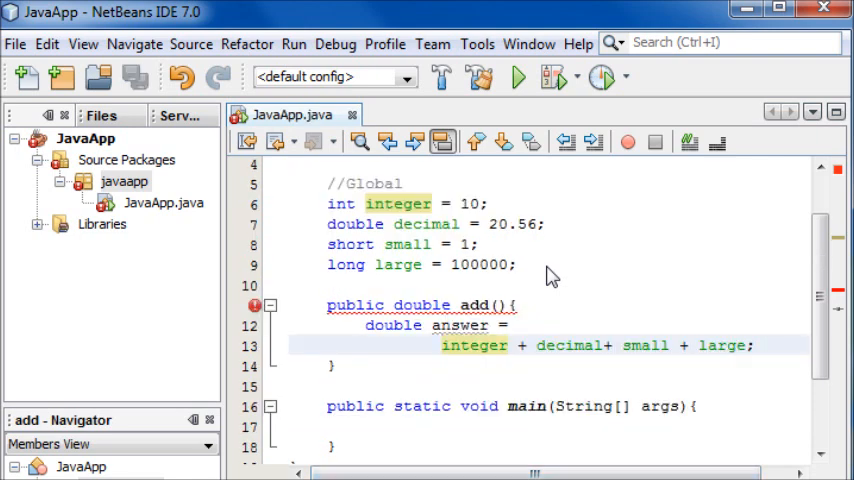
{"action": "left_click", "coordinate": [406, 327]}
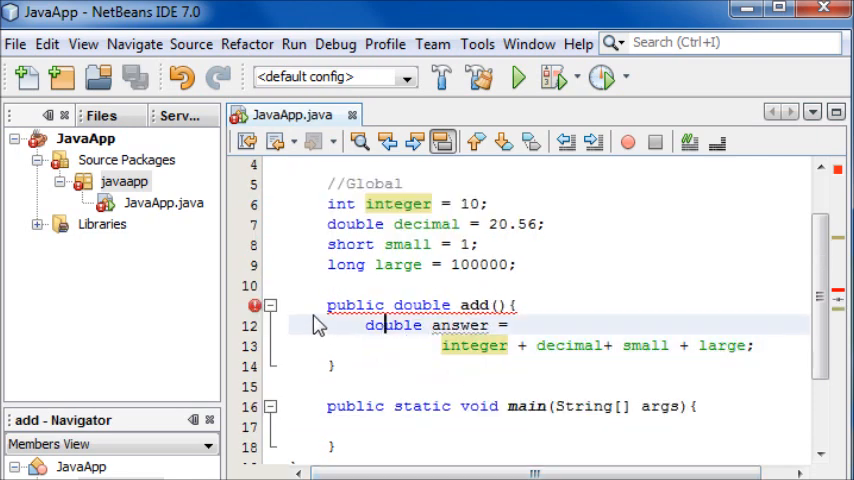
{"action": "left_click_drag", "start_coordinate": [328, 306], "coordinate": [386, 308]}
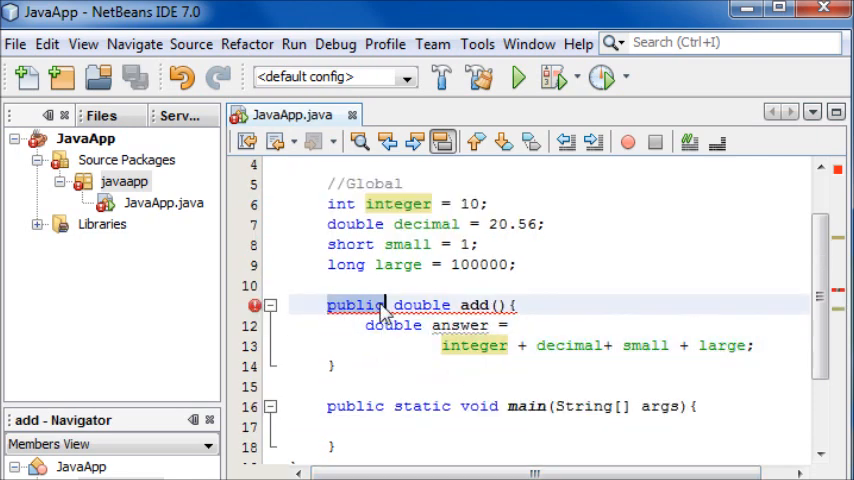
{"action": "left_click_drag", "start_coordinate": [394, 306], "coordinate": [452, 306]}
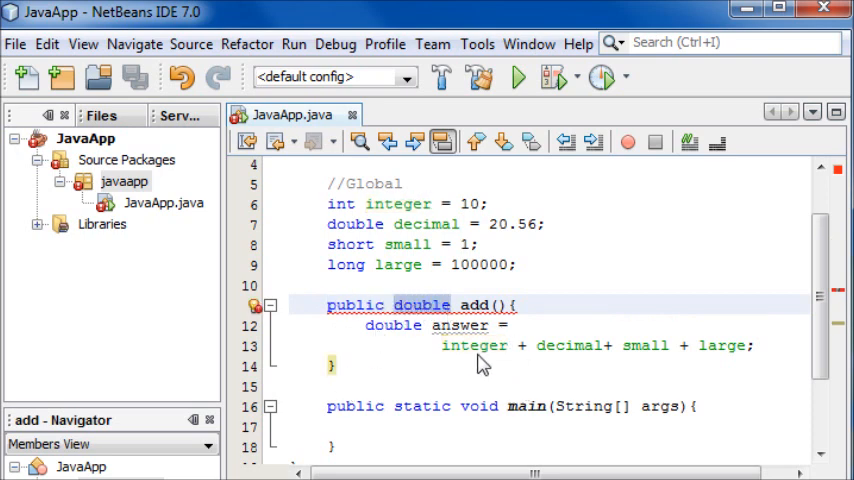
{"action": "left_click", "coordinate": [468, 306]}
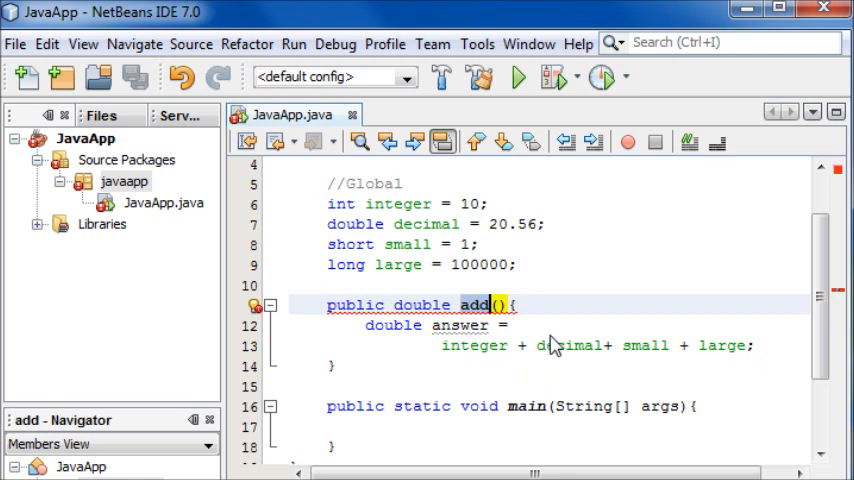
{"action": "left_click", "coordinate": [520, 325]}
{"action": "left_click", "coordinate": [425, 366]}
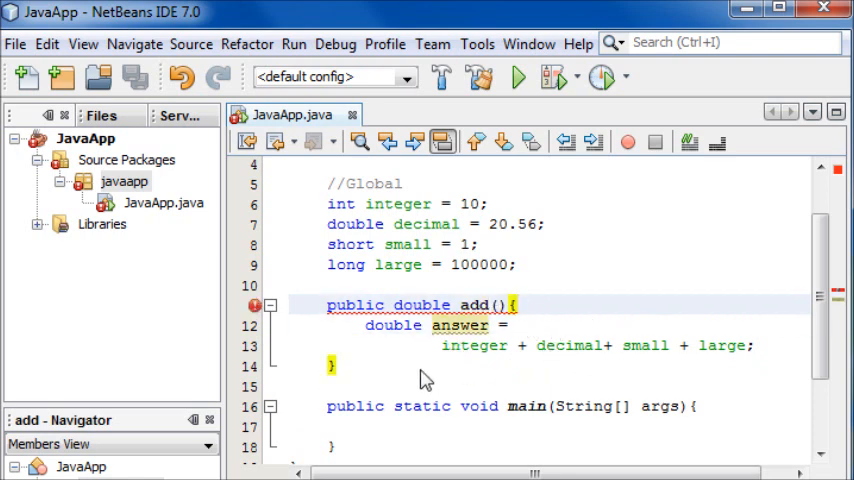
{"action": "double_click", "coordinate": [380, 325]}
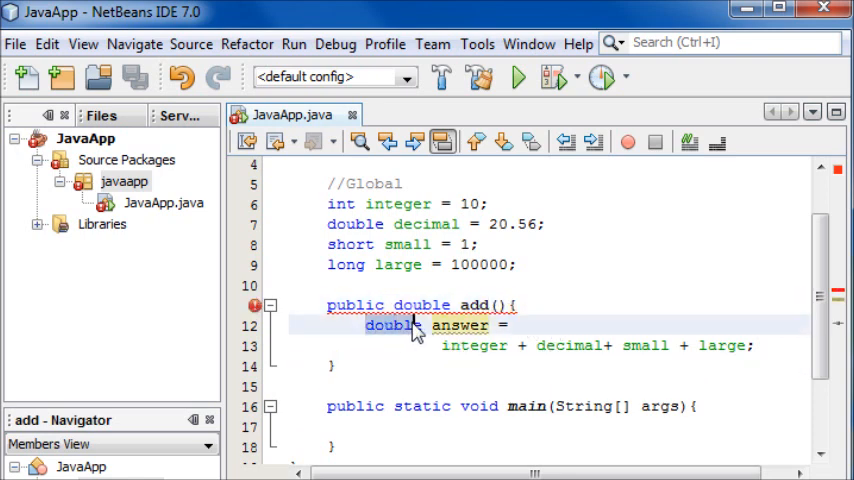
{"action": "double_click", "coordinate": [458, 325]}
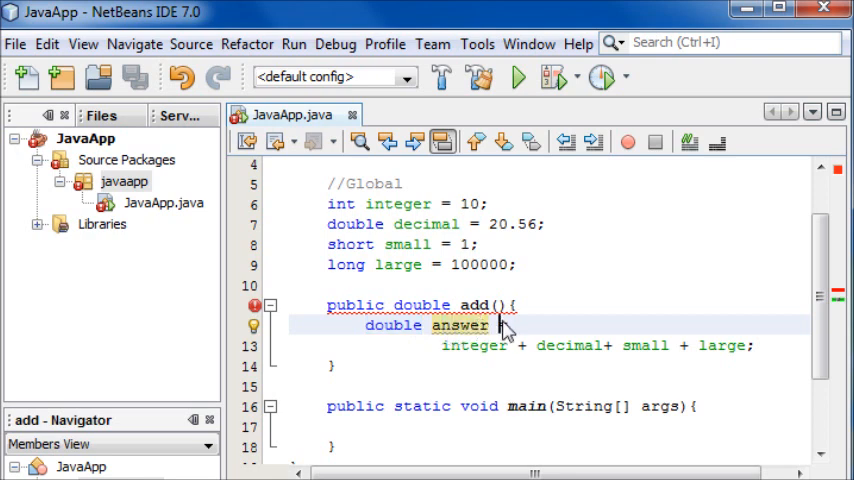
{"action": "type", "text": "="}
{"action": "left_click", "coordinate": [378, 205]}
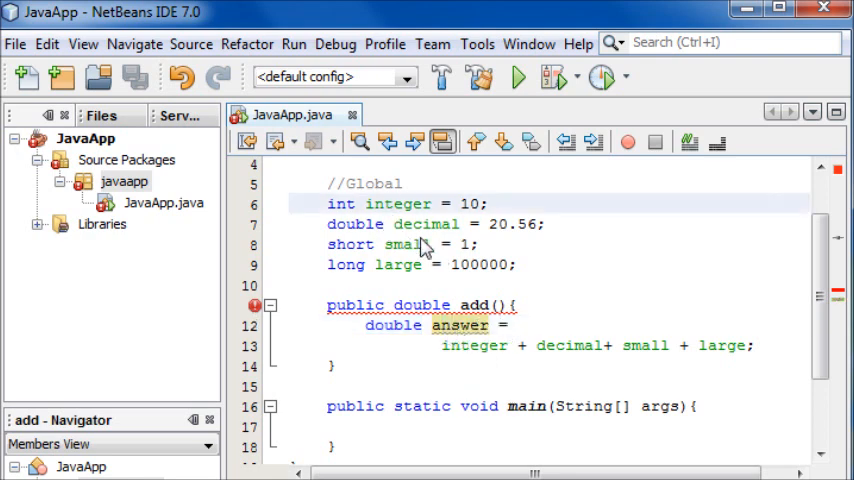
{"action": "left_click_drag", "start_coordinate": [400, 224], "coordinate": [435, 264]}
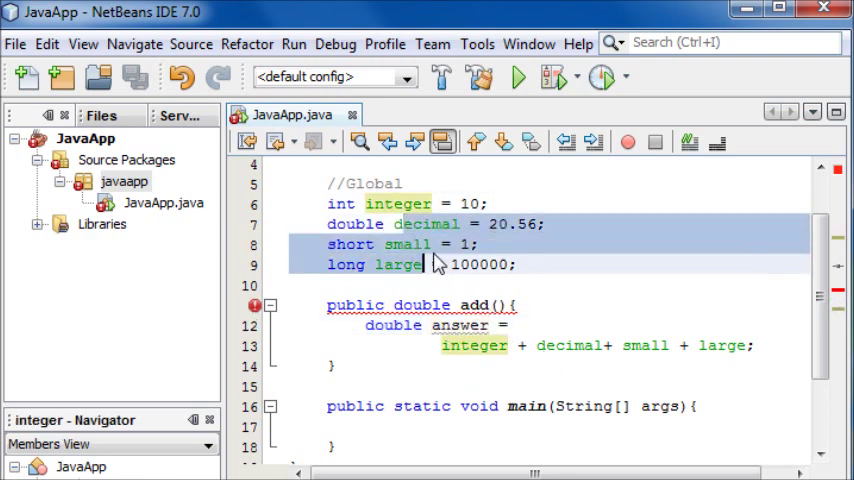
{"action": "left_click", "coordinate": [408, 264]}
{"action": "left_click_drag", "start_coordinate": [520, 264], "coordinate": [318, 205]}
{"action": "key", "text": "ctrl+c"}
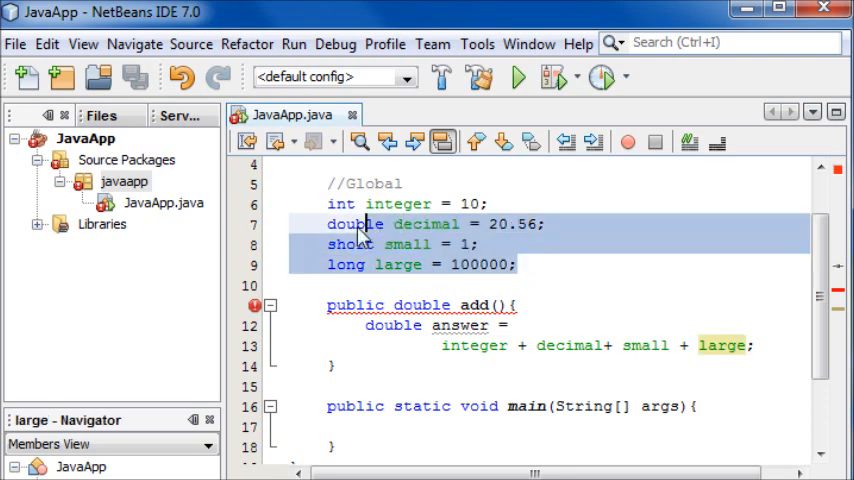
{"action": "left_click", "coordinate": [528, 264]}
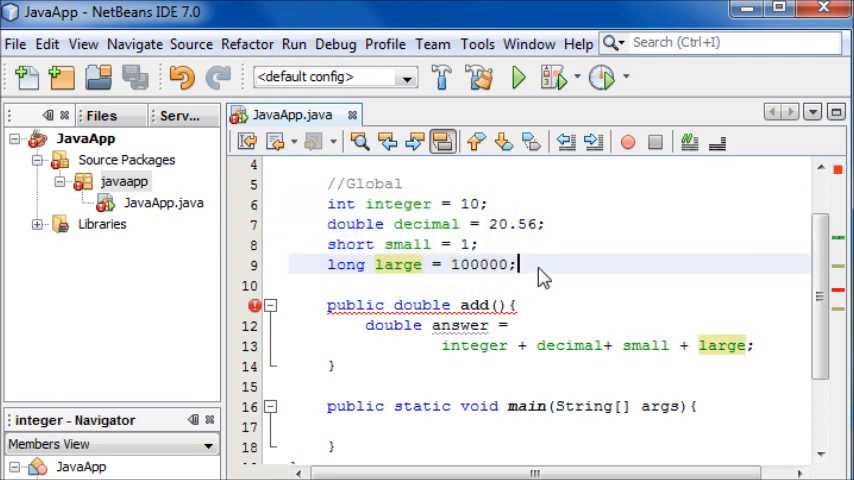
{"action": "left_click_drag", "start_coordinate": [528, 264], "coordinate": [432, 205]}
{"action": "left_click", "coordinate": [478, 264]}
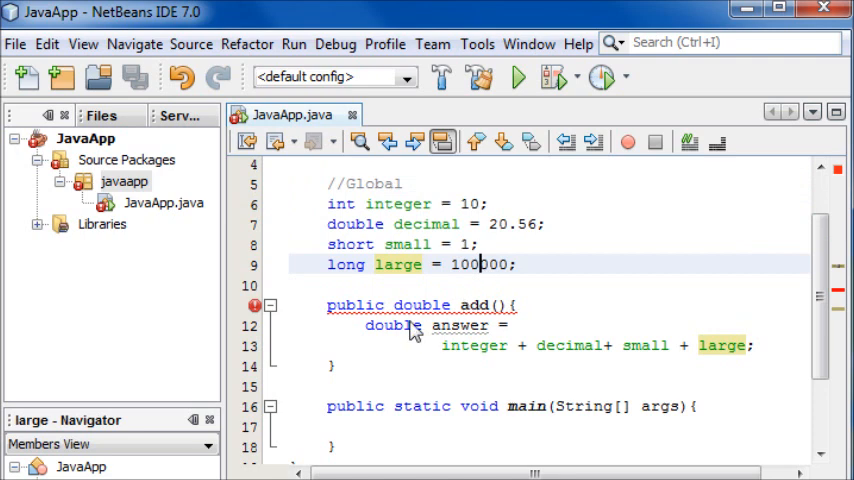
{"action": "double_click", "coordinate": [455, 325]}
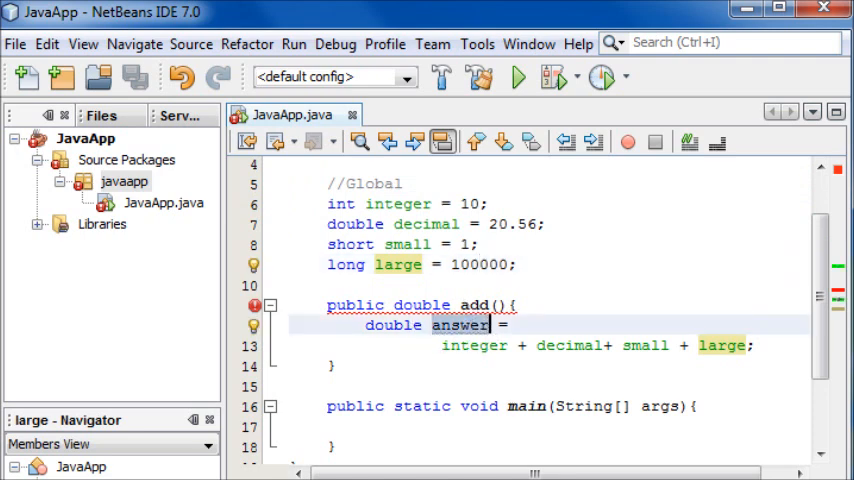
{"action": "left_click", "coordinate": [771, 347]}
{"action": "mouse_move", "coordinate": [354, 306]}
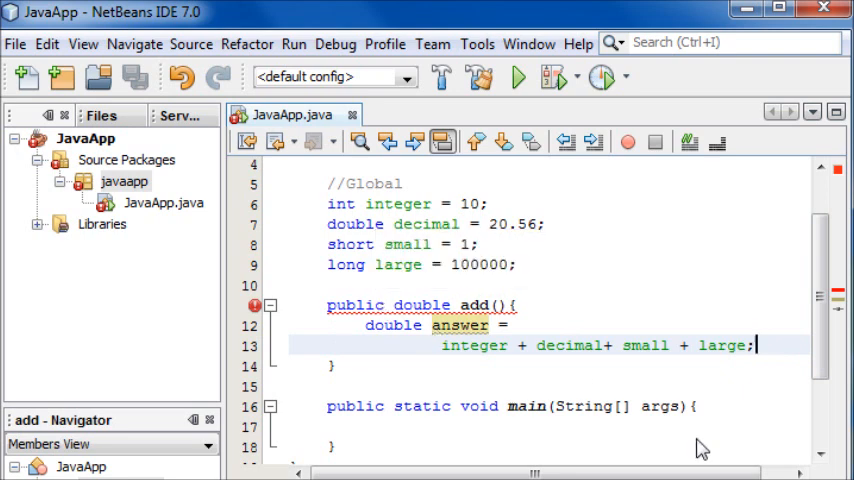
Step: Add return answer; to add() and remove the add(); call from main
{"action": "key", "text": "Return"}
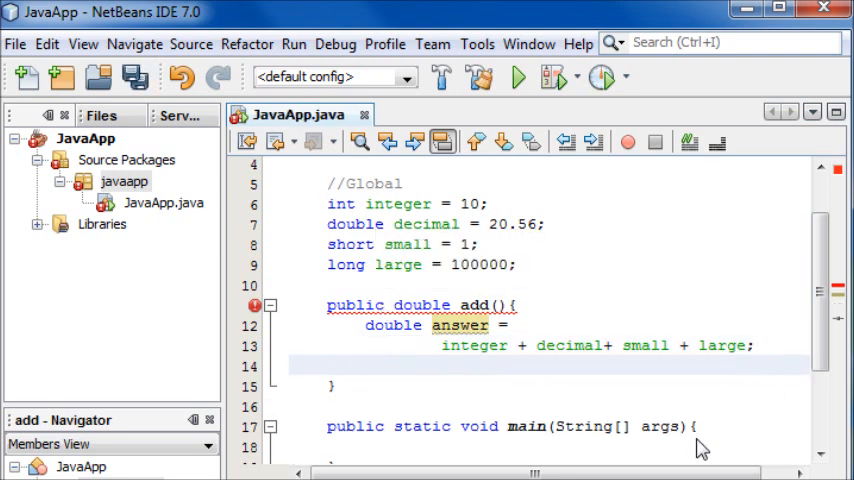
{"action": "type", "text": "return answer;"}
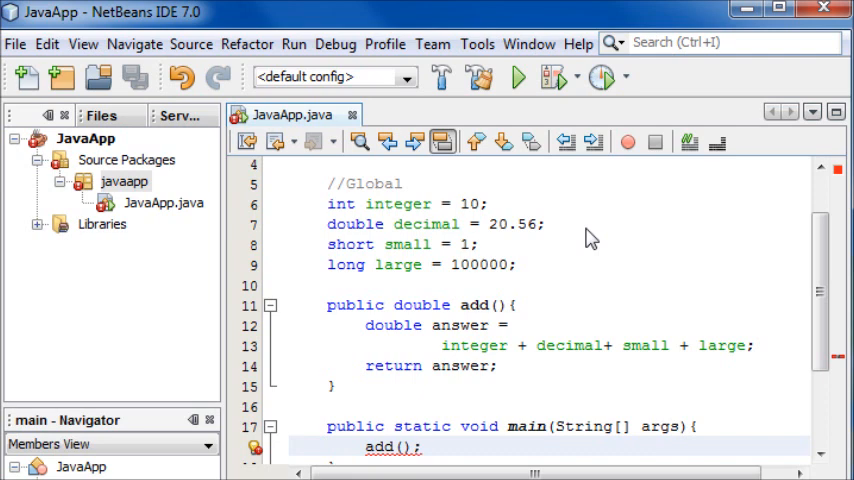
{"action": "key", "text": "ctrl+z"}
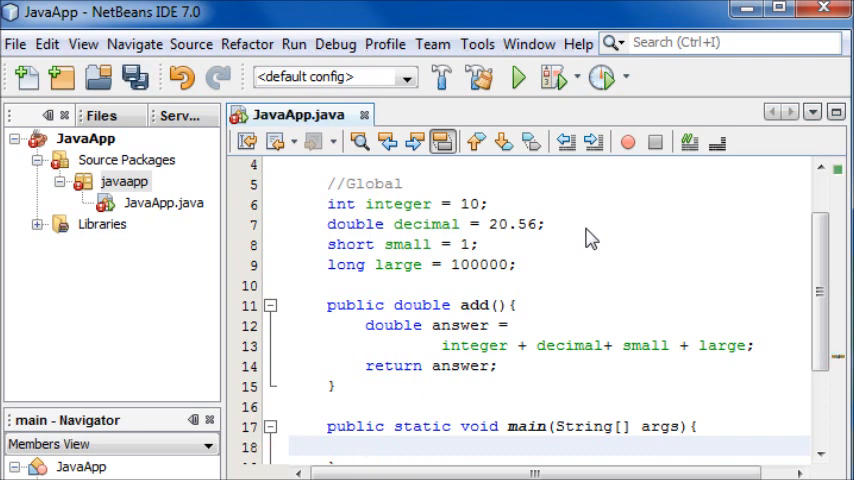
{"action": "left_click", "coordinate": [490, 330]}
{"action": "left_click", "coordinate": [522, 386]}
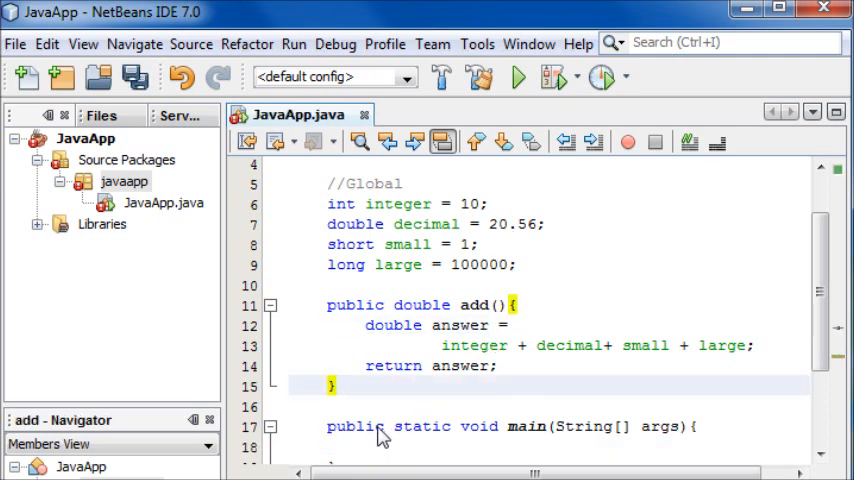
Step: Compare main's static modifier with add's declaration, positioning to make add() static
{"action": "double_click", "coordinate": [422, 427]}
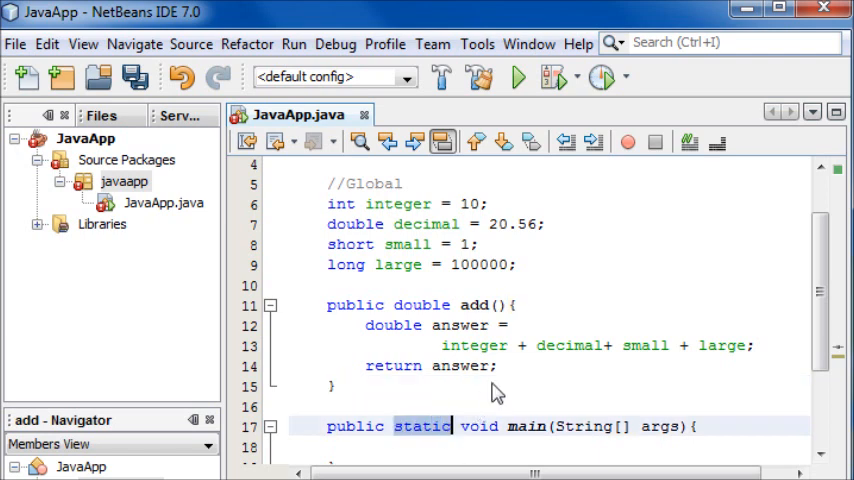
{"action": "left_click", "coordinate": [340, 386]}
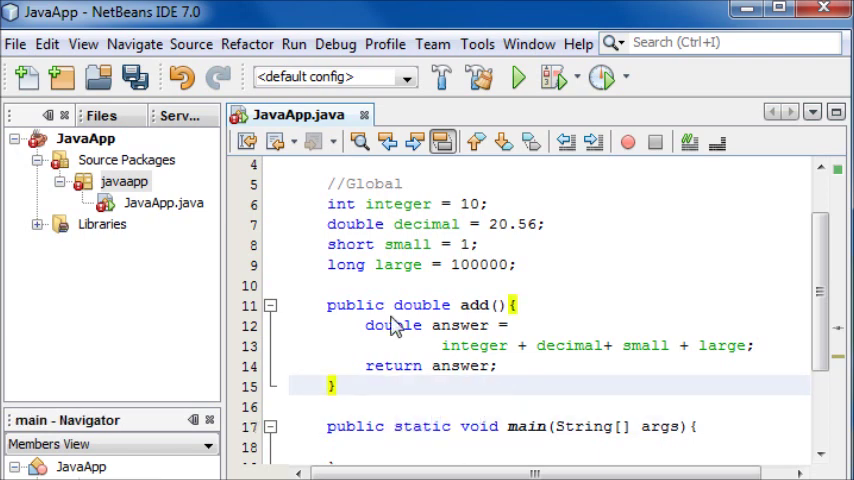
{"action": "double_click", "coordinate": [463, 305]}
{"action": "left_click", "coordinate": [425, 430]}
{"action": "left_click", "coordinate": [393, 305]}
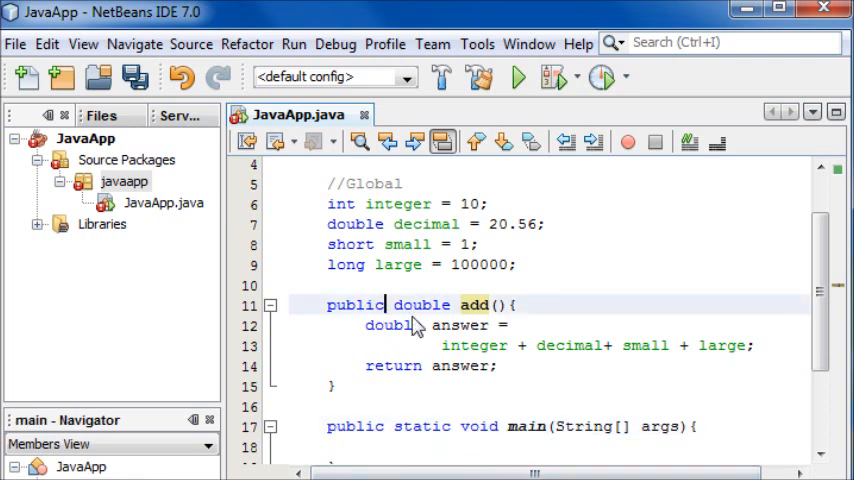
{"action": "type", "text": "static"}
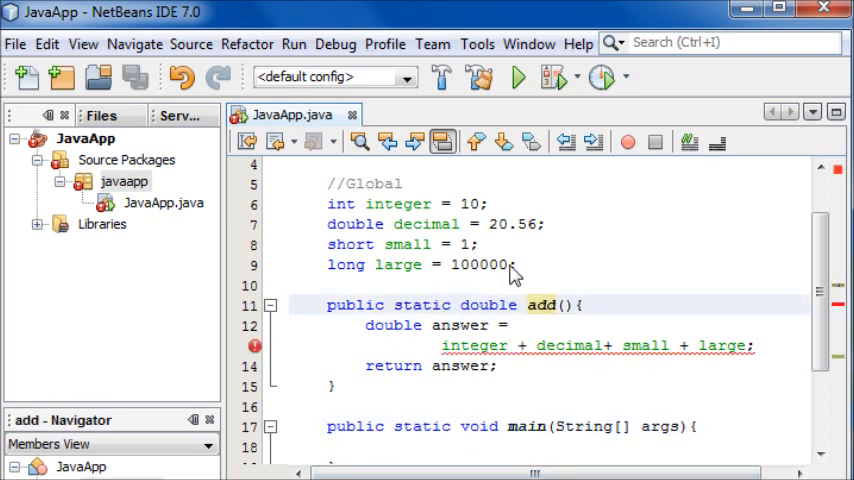
Step: Cut the four global variable declarations and paste them inside add() as locals
{"action": "left_click_drag", "start_coordinate": [518, 264], "coordinate": [327, 204]}
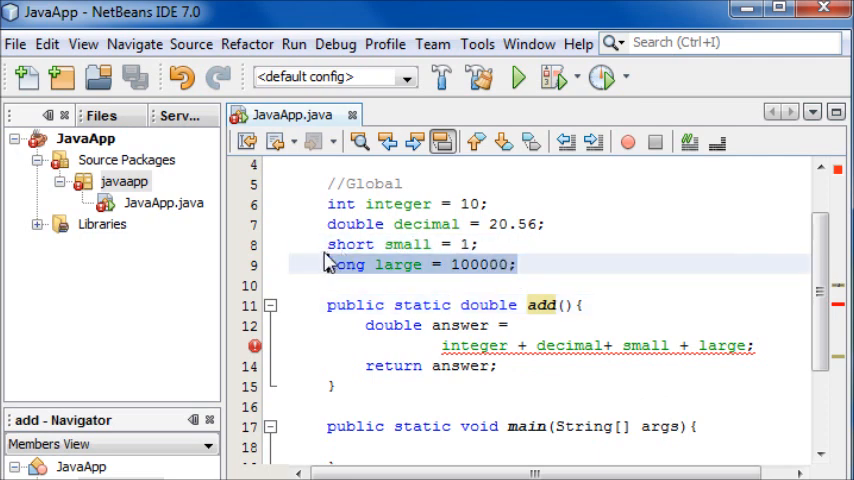
{"action": "key", "text": "Delete"}
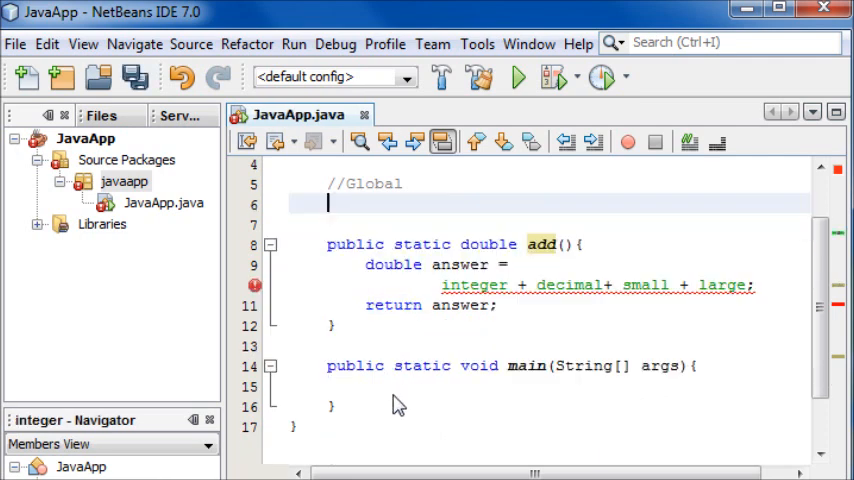
{"action": "left_click", "coordinate": [610, 248]}
{"action": "key", "text": "Return"}
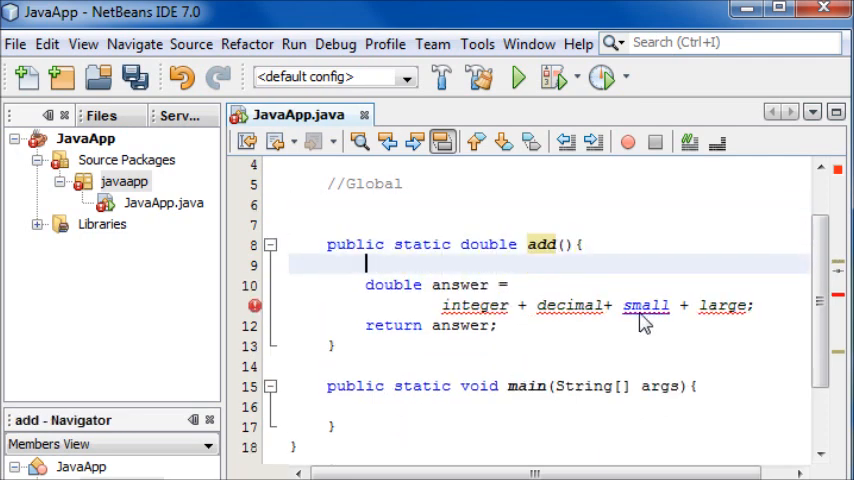
{"action": "key", "text": "ctrl+v"}
{"action": "key", "text": "ctrl+a"}
{"action": "left_click", "coordinate": [510, 312]}
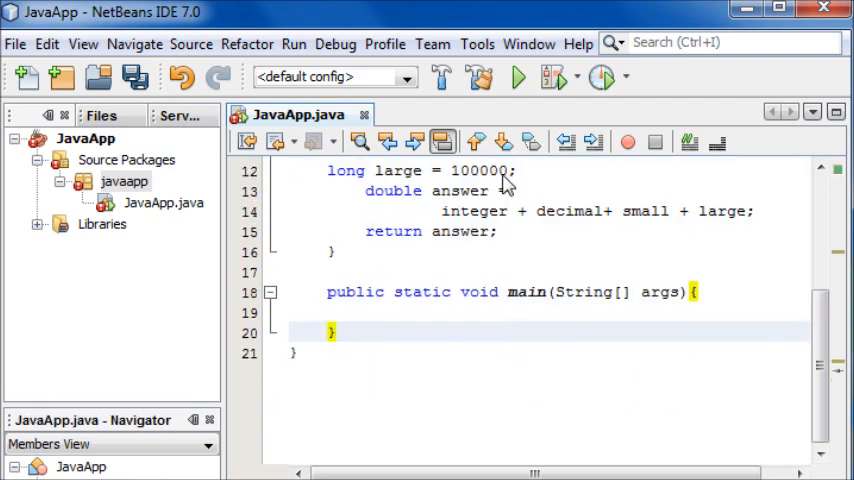
{"action": "scroll", "coordinate": [530, 400], "scroll_direction": "up", "scroll_amount": 3}
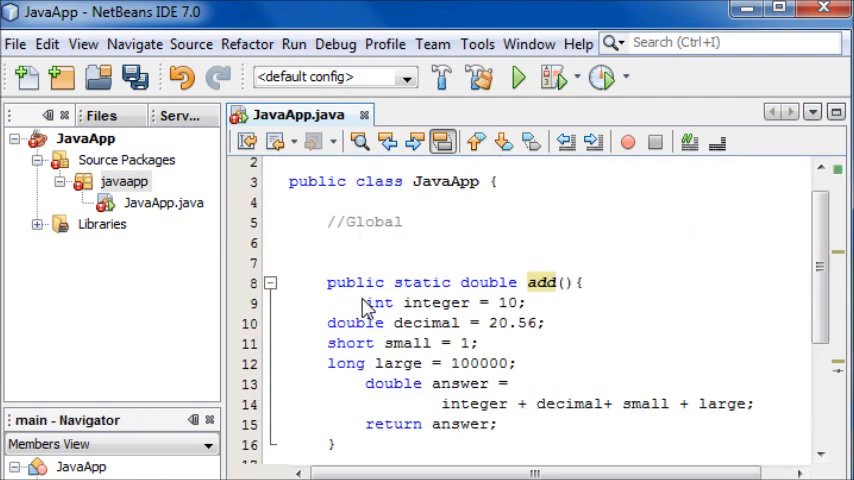
Step: Indent the double, short and long declarations to align with add()'s body
{"action": "left_click_drag", "start_coordinate": [325, 322], "coordinate": [533, 378]}
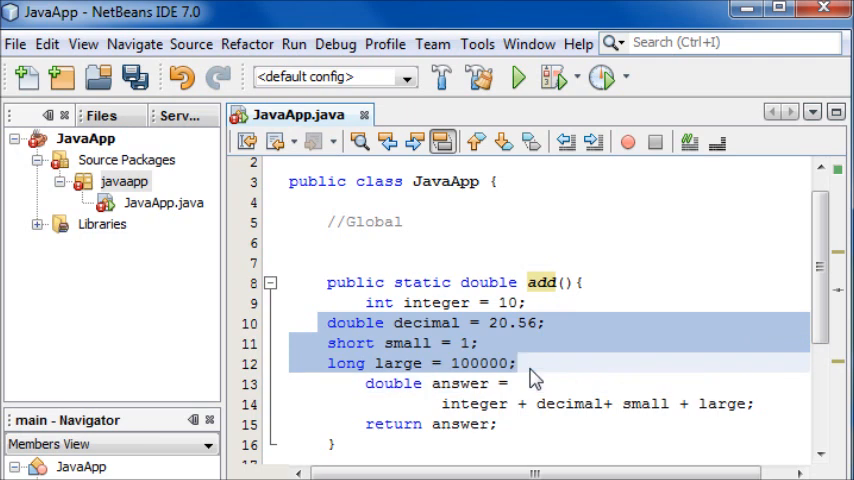
{"action": "key", "text": "Tab"}
{"action": "left_click", "coordinate": [716, 366]}
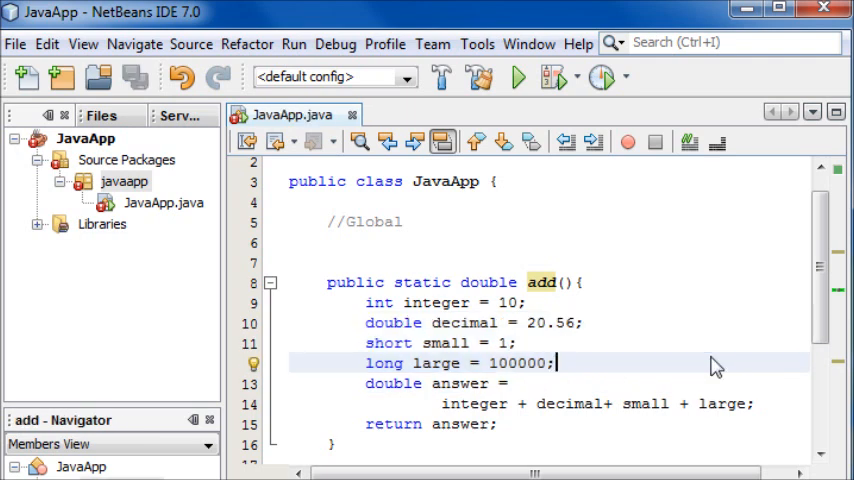
{"action": "left_click", "coordinate": [484, 282]}
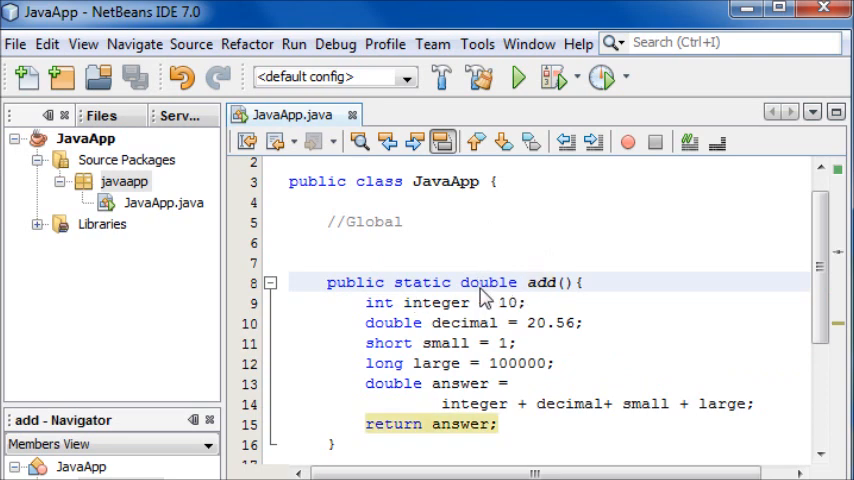
{"action": "left_click_drag", "start_coordinate": [461, 282], "coordinate": [512, 283]}
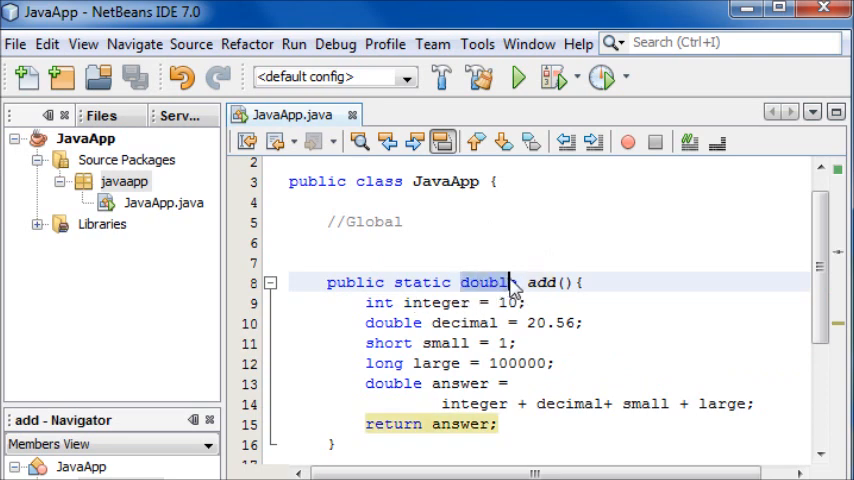
{"action": "left_click", "coordinate": [370, 302]}
Step: Review the local declarations, the sum and the return answer; statement in add()
{"action": "mouse_move", "coordinate": [366, 302]}
{"action": "left_mouse_down"}
{"action": "mouse_move", "coordinate": [425, 303]}
{"action": "mouse_move", "coordinate": [555, 363]}
{"action": "left_mouse_up"}
{"action": "left_click", "coordinate": [558, 363]}
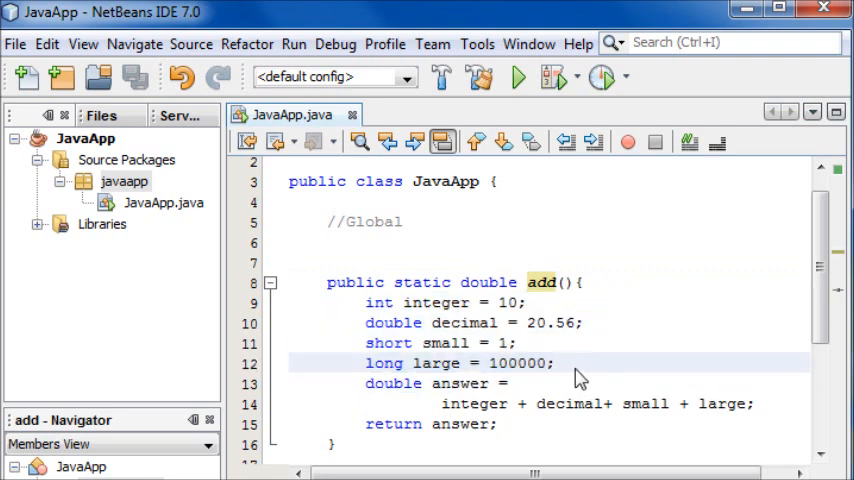
{"action": "scroll", "coordinate": [580, 378], "scroll_direction": "down", "scroll_amount": 2}
{"action": "mouse_move", "coordinate": [432, 257]}
{"action": "left_mouse_down"}
{"action": "mouse_move", "coordinate": [440, 265]}
{"action": "mouse_move", "coordinate": [490, 262]}
{"action": "left_mouse_up"}
{"action": "left_click", "coordinate": [475, 275]}
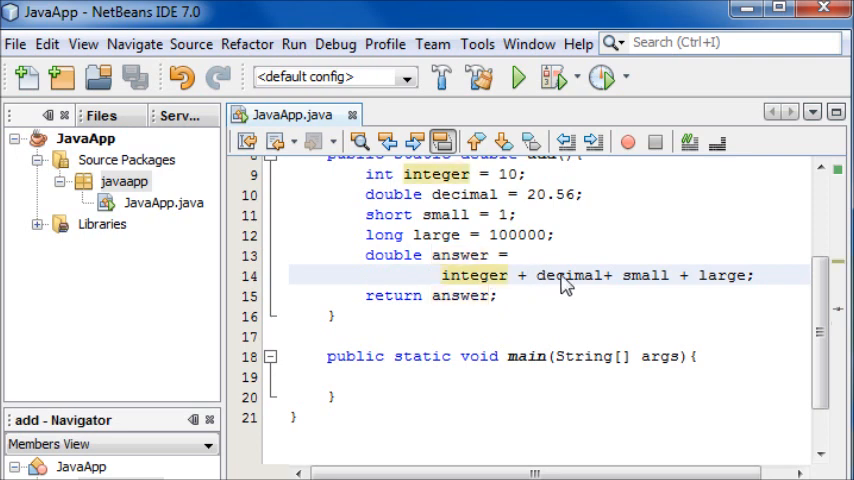
{"action": "left_click", "coordinate": [745, 297]}
{"action": "left_click_drag", "start_coordinate": [366, 296], "coordinate": [497, 298]}
Step: Start System.out.println() in main, accepting println from code completion
{"action": "left_click", "coordinate": [368, 378]}
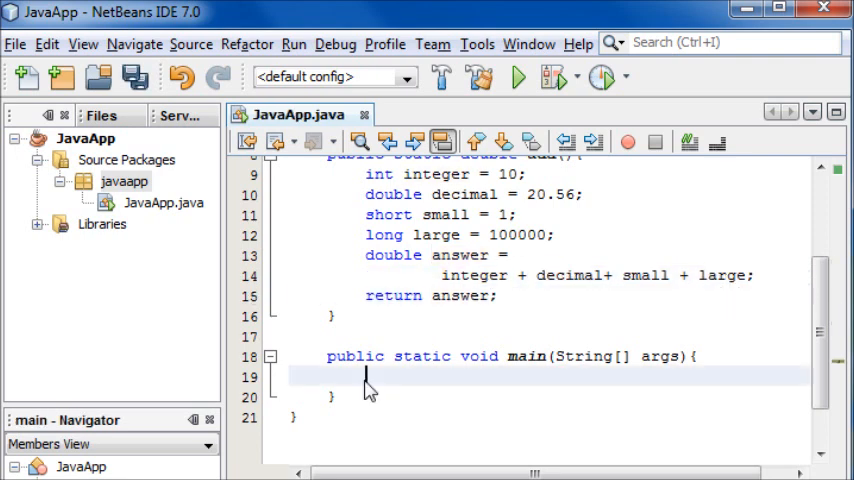
{"action": "left_click_drag", "start_coordinate": [370, 385], "coordinate": [490, 296]}
{"action": "left_click", "coordinate": [497, 375]}
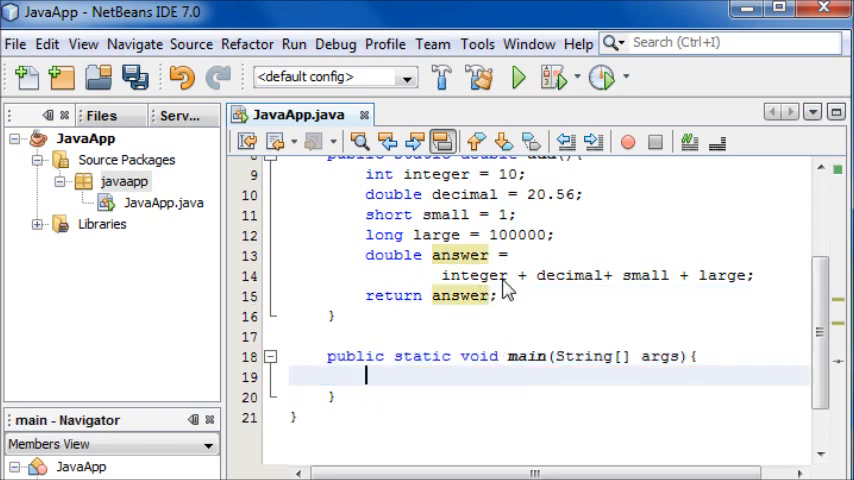
{"action": "scroll", "coordinate": [500, 330], "scroll_direction": "down", "scroll_amount": 2}
{"action": "scroll", "coordinate": [500, 310], "scroll_direction": "up", "scroll_amount": 5}
{"action": "scroll", "coordinate": [508, 290], "scroll_direction": "down", "scroll_amount": 4}
{"action": "scroll", "coordinate": [508, 290], "scroll_direction": "down", "scroll_amount": 1}
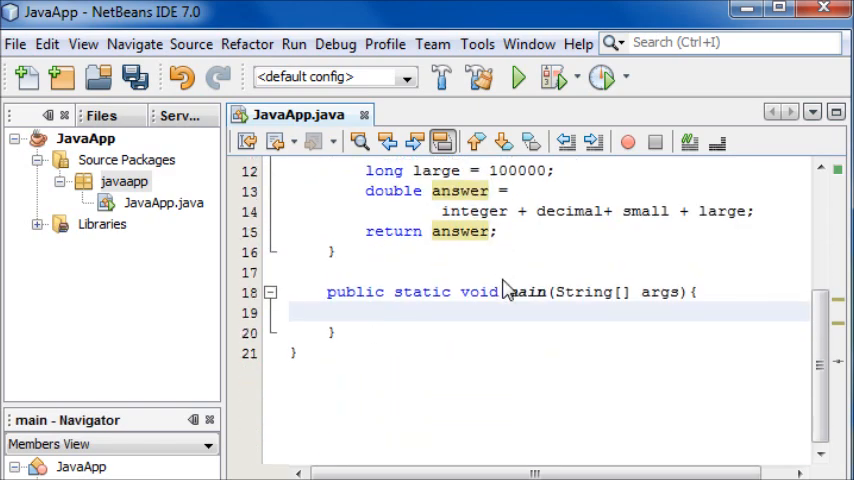
{"action": "scroll", "coordinate": [508, 290], "scroll_direction": "up", "scroll_amount": 3}
{"action": "scroll", "coordinate": [508, 290], "scroll_direction": "down", "scroll_amount": 1}
{"action": "type", "text": "System"}
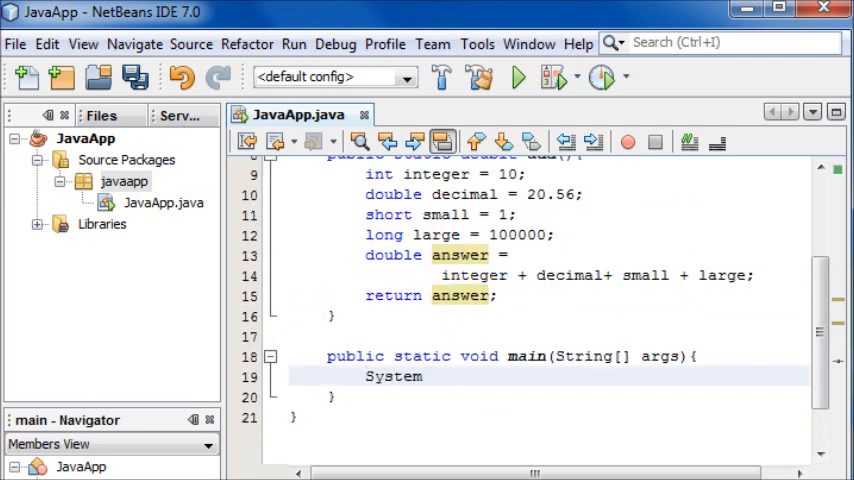
{"action": "type", "text": ".out.print"}
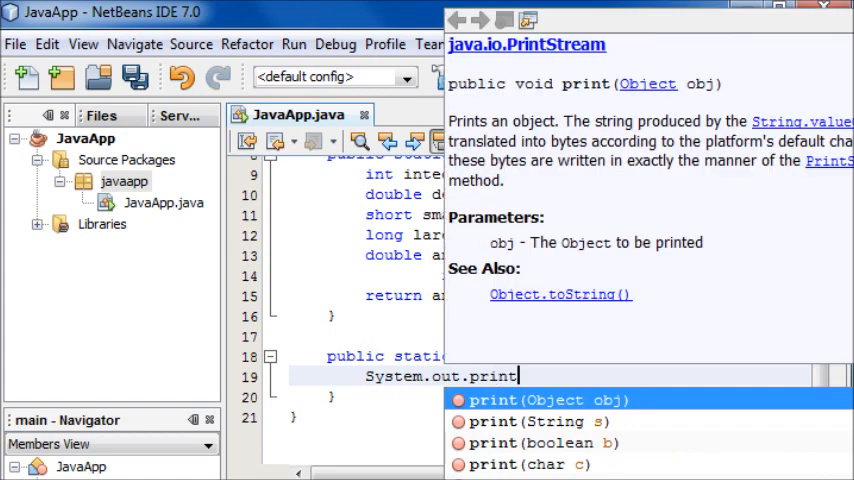
{"action": "type", "text": "ln"}
{"action": "key", "text": "Return"}
{"action": "type", "text": ";"}
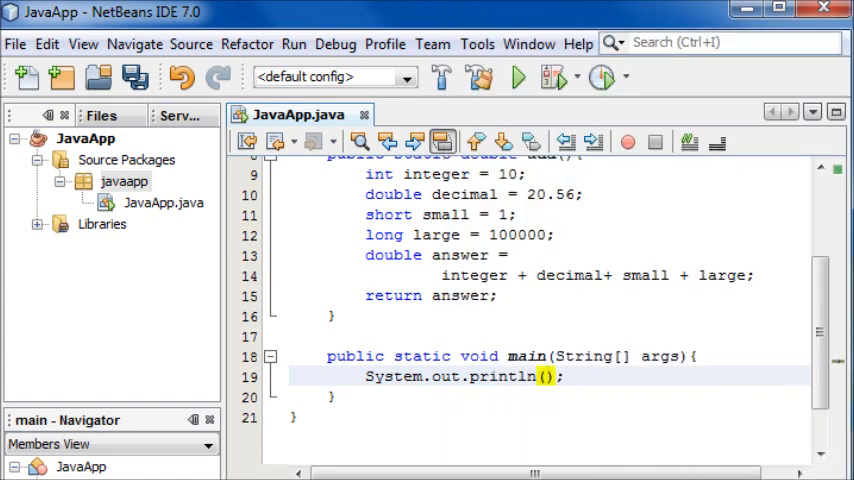
{"action": "scroll", "coordinate": [820, 330], "scroll_direction": "up", "scroll_amount": 3}
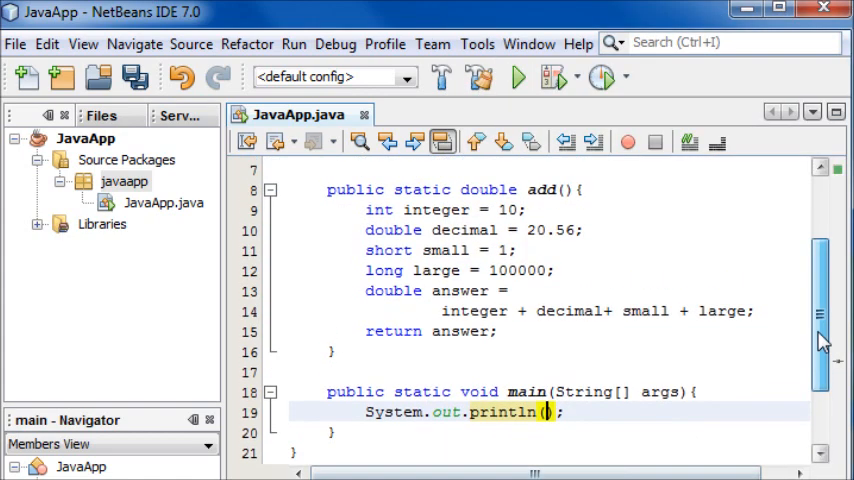
Step: Pass add() to println, giving System.out.println(add()); in main
{"action": "double_click", "coordinate": [540, 206]}
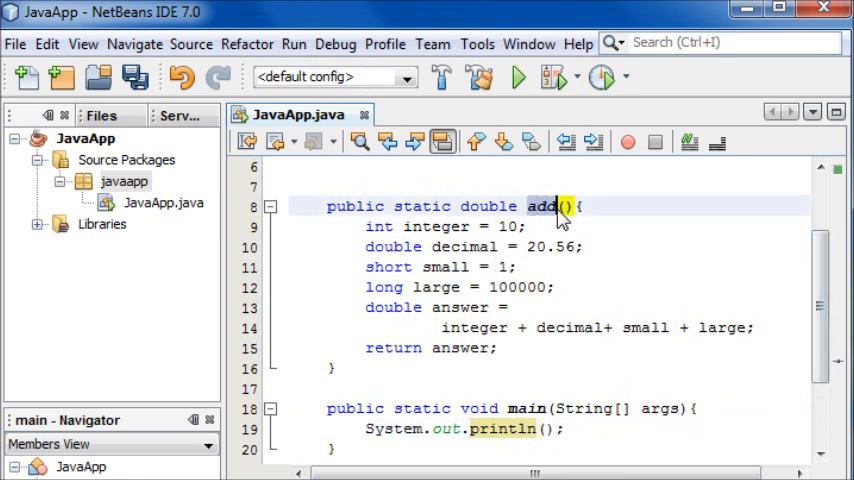
{"action": "left_click", "coordinate": [440, 348]}
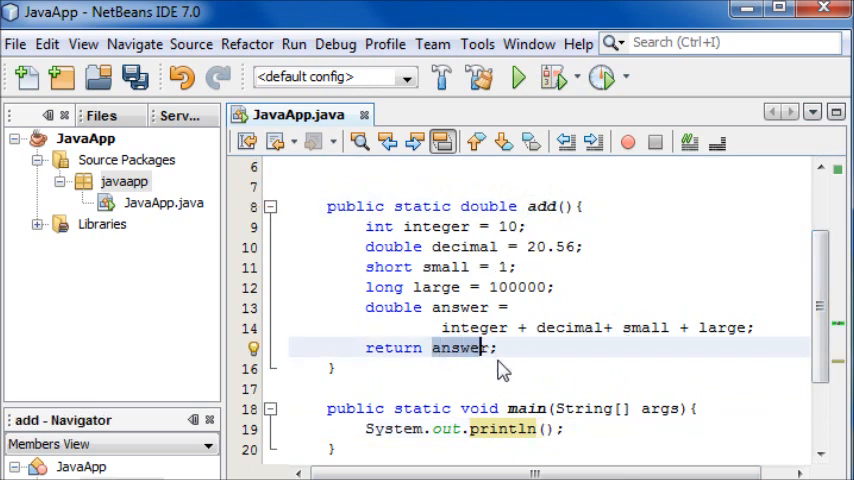
{"action": "left_click", "coordinate": [548, 429]}
{"action": "type", "text": "add"}
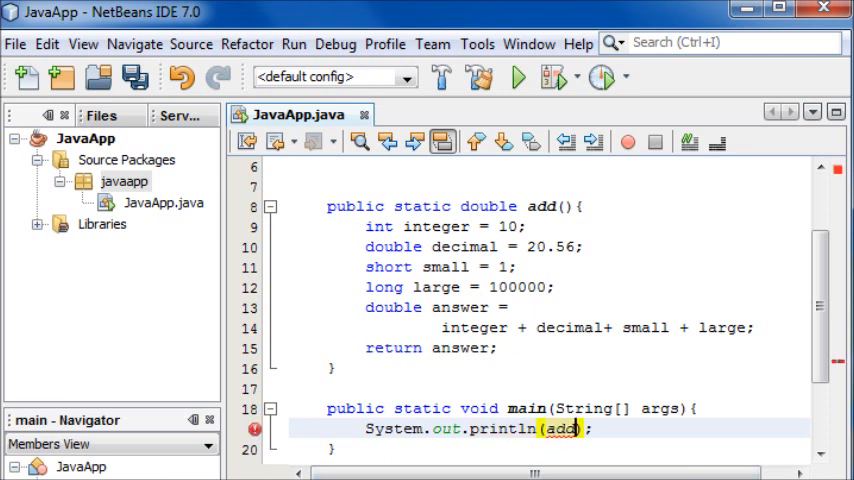
{"action": "type", "text": "()"}
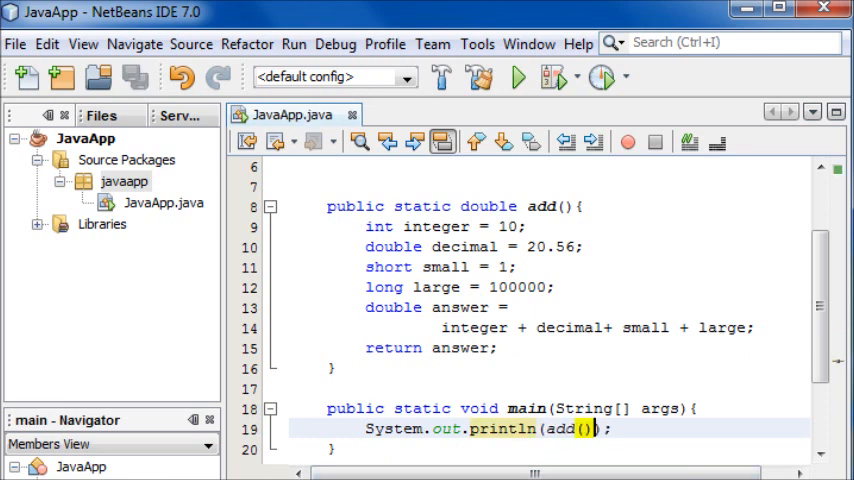
{"action": "left_click_drag", "start_coordinate": [613, 429], "coordinate": [358, 429]}
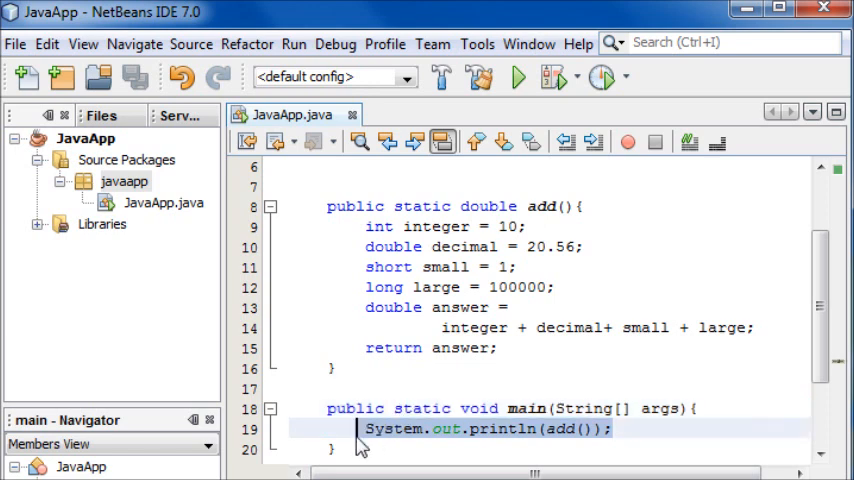
Step: Run JavaApp with F6; Output shows 100031.56 and BUILD SUCCESSFUL, then review the add() declaration
{"action": "left_click", "coordinate": [586, 429]}
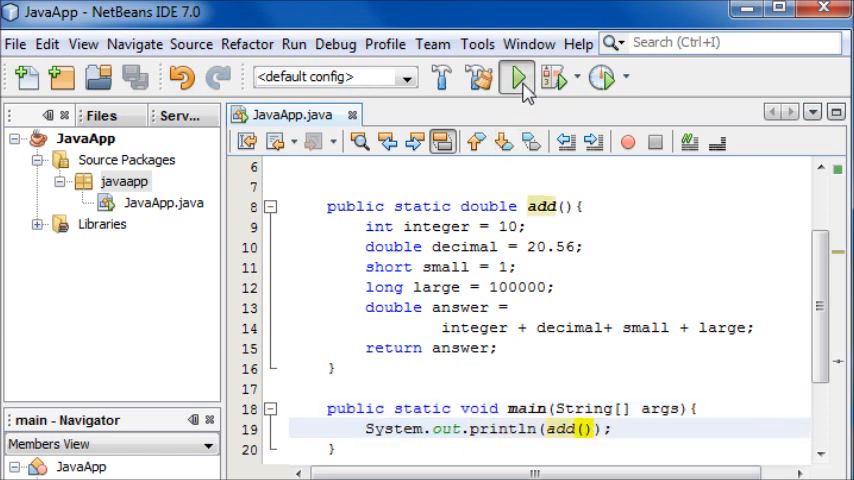
{"action": "left_click", "coordinate": [680, 449]}
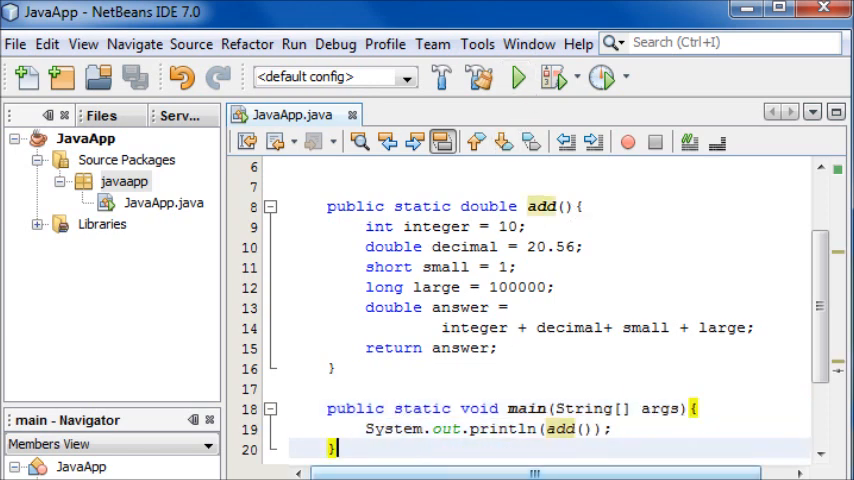
{"action": "key", "text": "F6"}
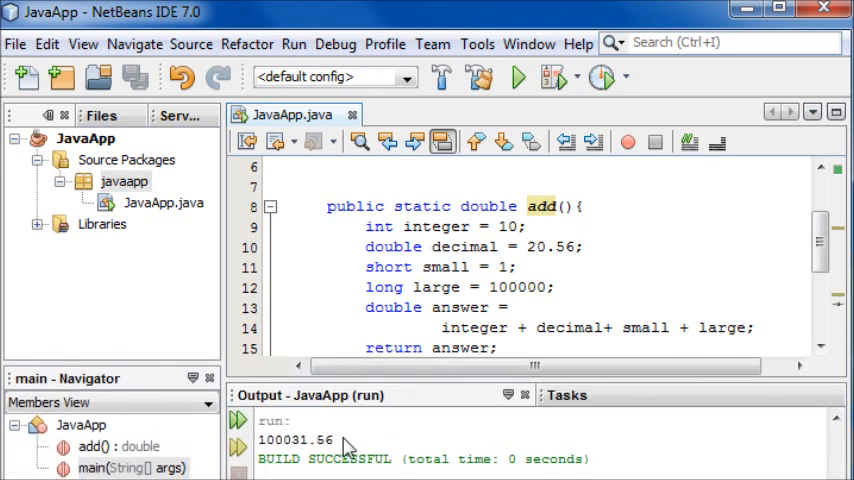
{"action": "left_click_drag", "start_coordinate": [334, 440], "coordinate": [258, 440]}
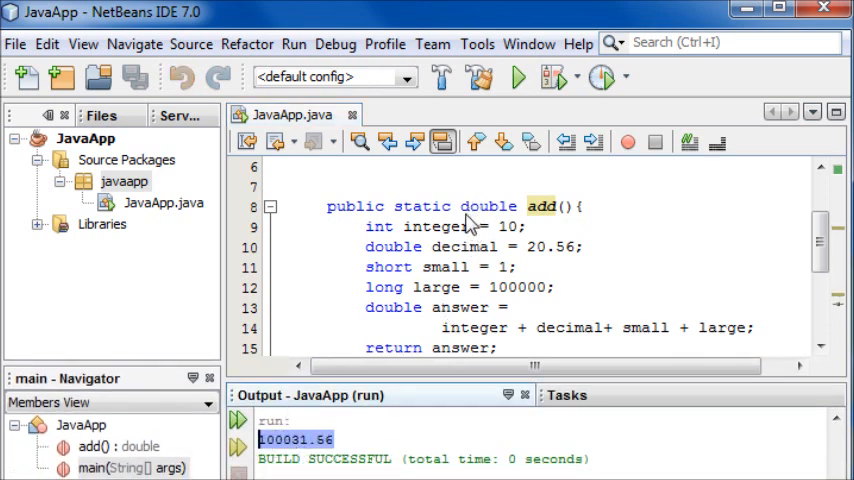
{"action": "left_click_drag", "start_coordinate": [470, 226], "coordinate": [595, 350]}
{"action": "left_click", "coordinate": [378, 187]}
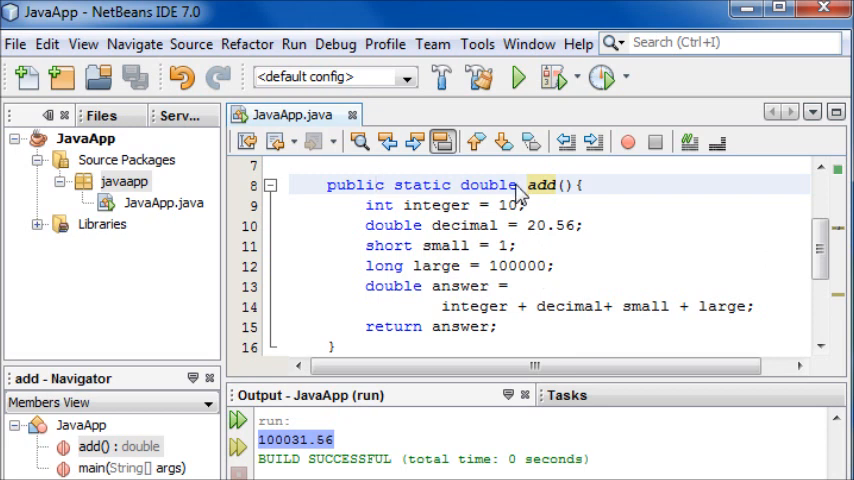
{"action": "left_click", "coordinate": [565, 185]}
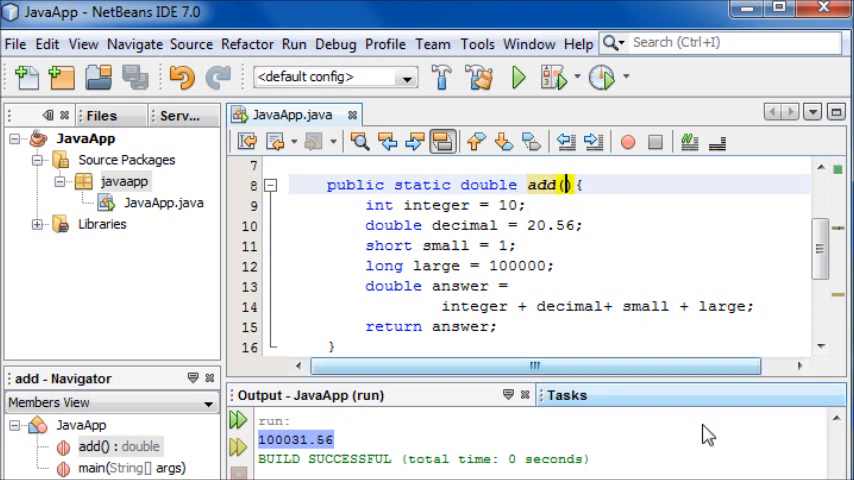